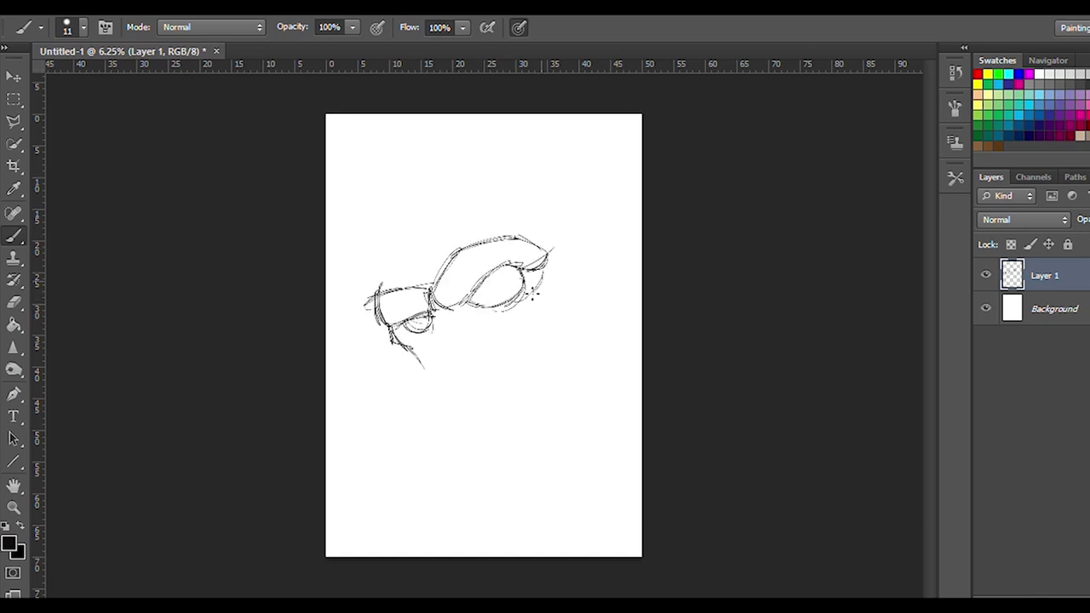
- Sketch the hat band's long diagonal, then undo and redraw the chin outline
{"action": "left_click_drag", "start_coordinate": [379, 289], "coordinate": [588, 200]}
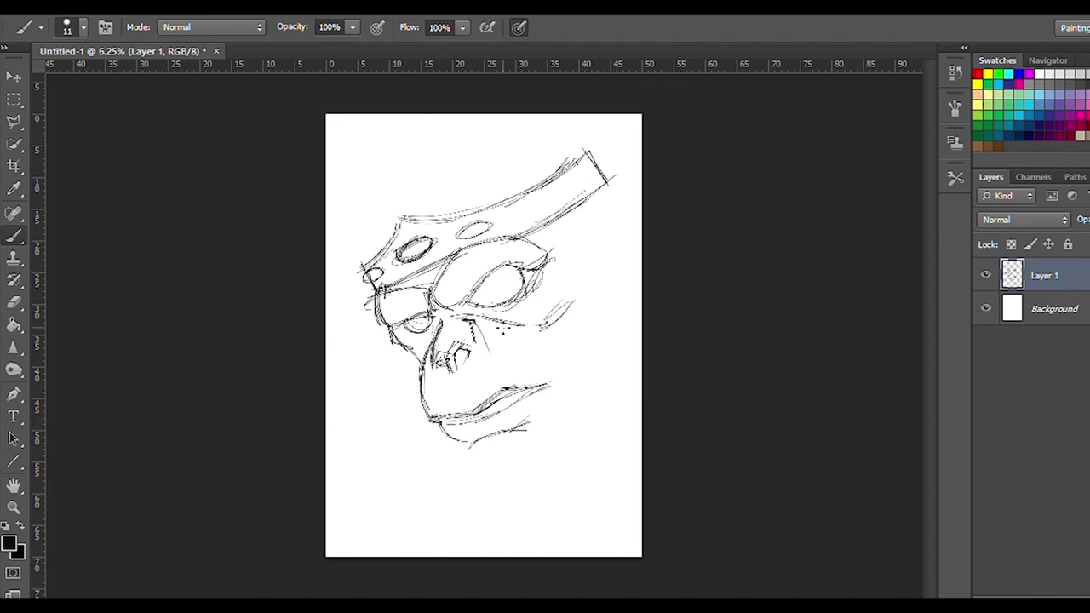
{"action": "key", "text": "ctrl+alt+z"}
{"action": "mouse_move", "coordinate": [458, 449]}
{"action": "left_mouse_down"}
{"action": "mouse_move", "coordinate": [475, 512]}
{"action": "mouse_move", "coordinate": [599, 438]}
{"action": "left_mouse_up"}
- Finish the chin, scale down and rotate the whole sketch with Free Transform, then zoom in
{"action": "left_click_drag", "start_coordinate": [593, 395], "coordinate": [601, 446]}
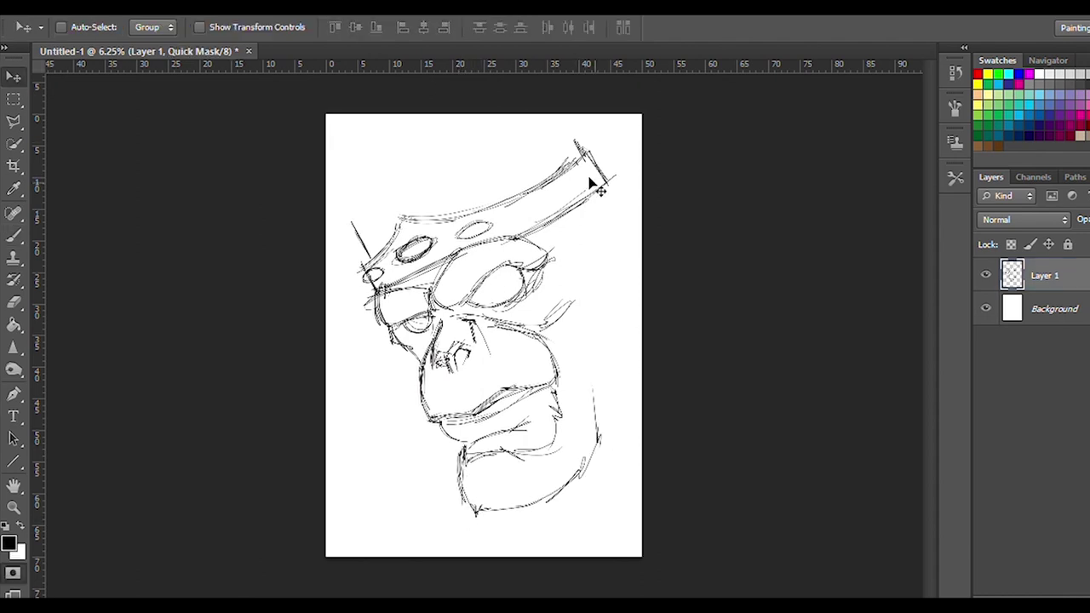
{"action": "key", "text": "v"}
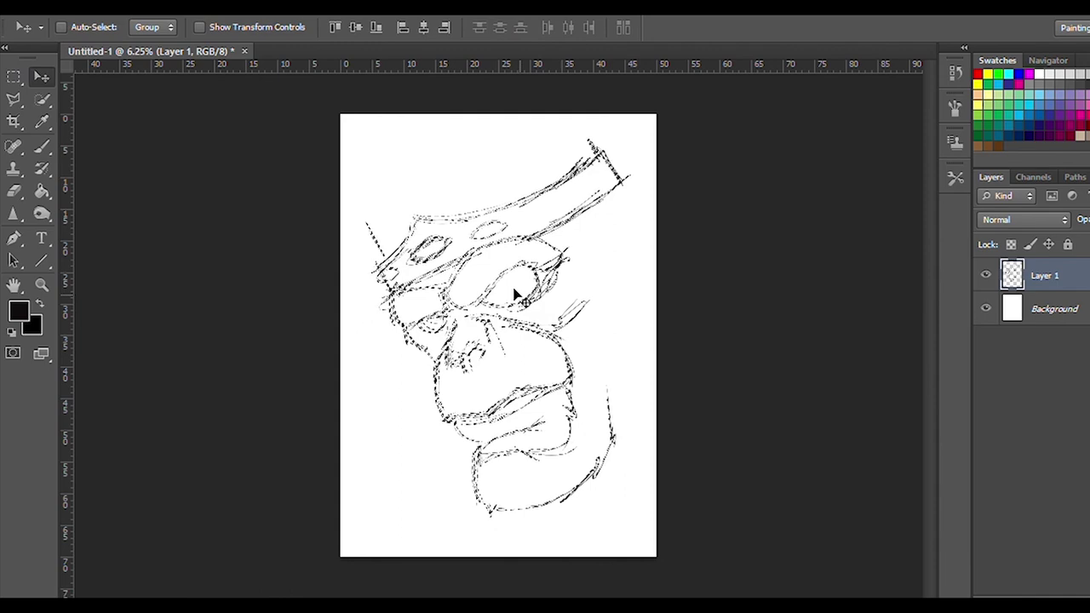
{"action": "key", "text": "ctrl+t"}
{"action": "mouse_move", "coordinate": [630, 138]}
{"action": "left_mouse_down"}
{"action": "mouse_move", "coordinate": [579, 213]}
{"action": "mouse_move", "coordinate": [634, 256]}
{"action": "left_mouse_up"}
{"action": "key", "text": "Return"}
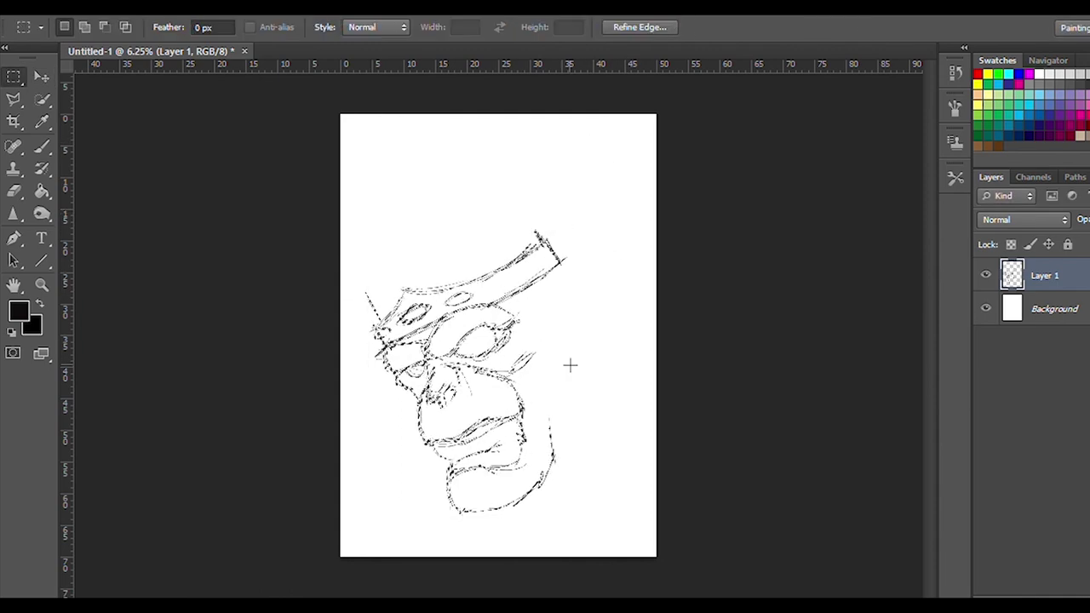
{"action": "left_click", "coordinate": [14, 79]}
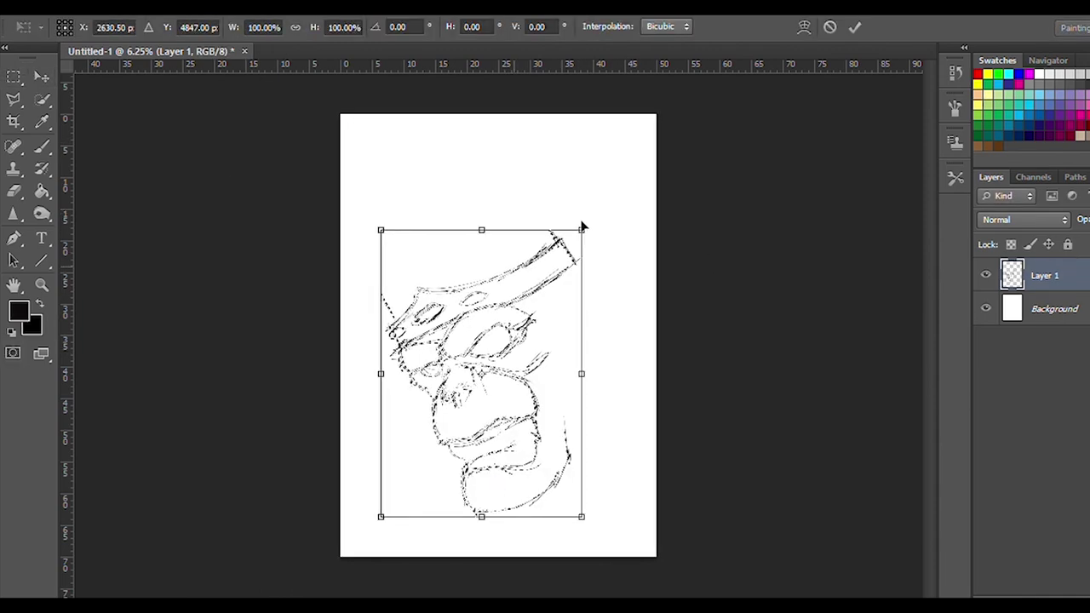
{"action": "key", "text": "ctrl+plus"}
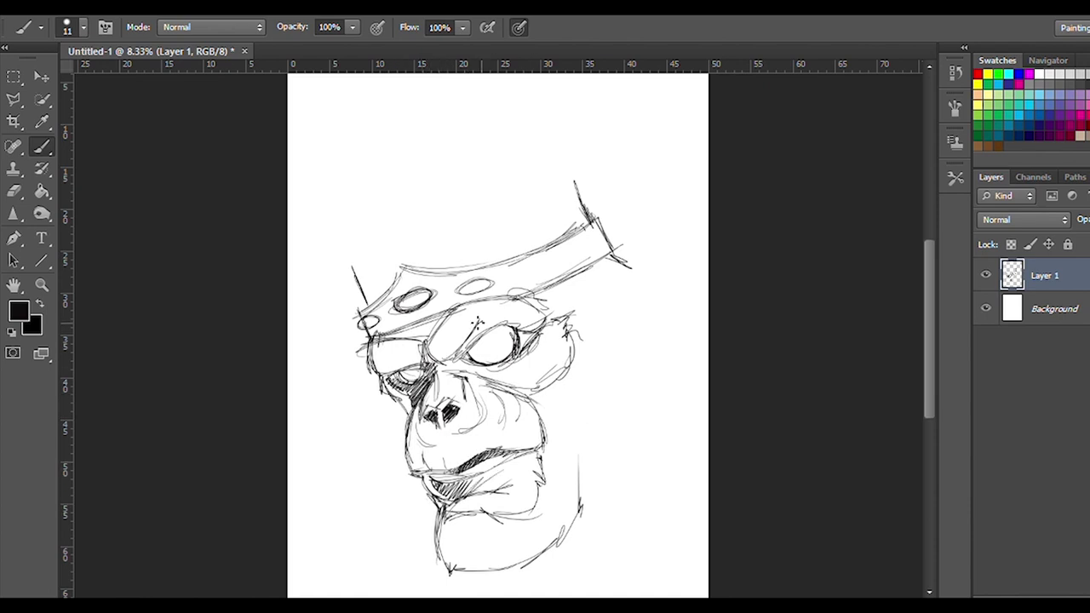
- Hatch shading under the mouth, around the left eye and below the hat band, and draw an ear
{"action": "left_click_drag", "start_coordinate": [476, 489], "coordinate": [545, 464]}
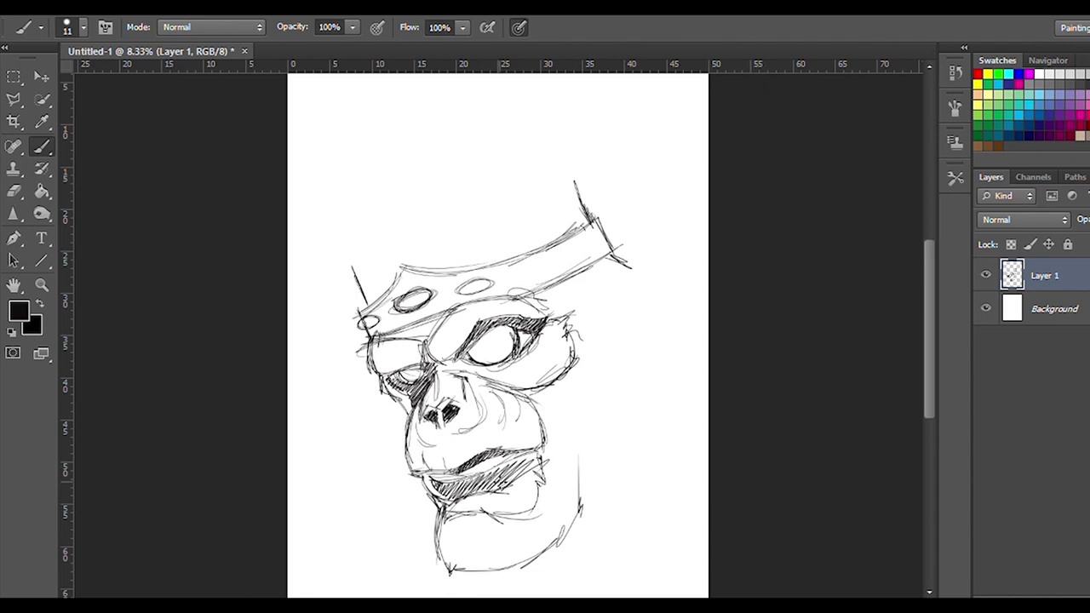
{"action": "left_click_drag", "start_coordinate": [460, 515], "coordinate": [558, 476]}
{"action": "mouse_move", "coordinate": [379, 366]}
{"action": "left_mouse_down"}
{"action": "mouse_move", "coordinate": [460, 315]}
{"action": "mouse_move", "coordinate": [559, 291]}
{"action": "left_mouse_up"}
{"action": "left_click_drag", "start_coordinate": [530, 302], "coordinate": [620, 267]}
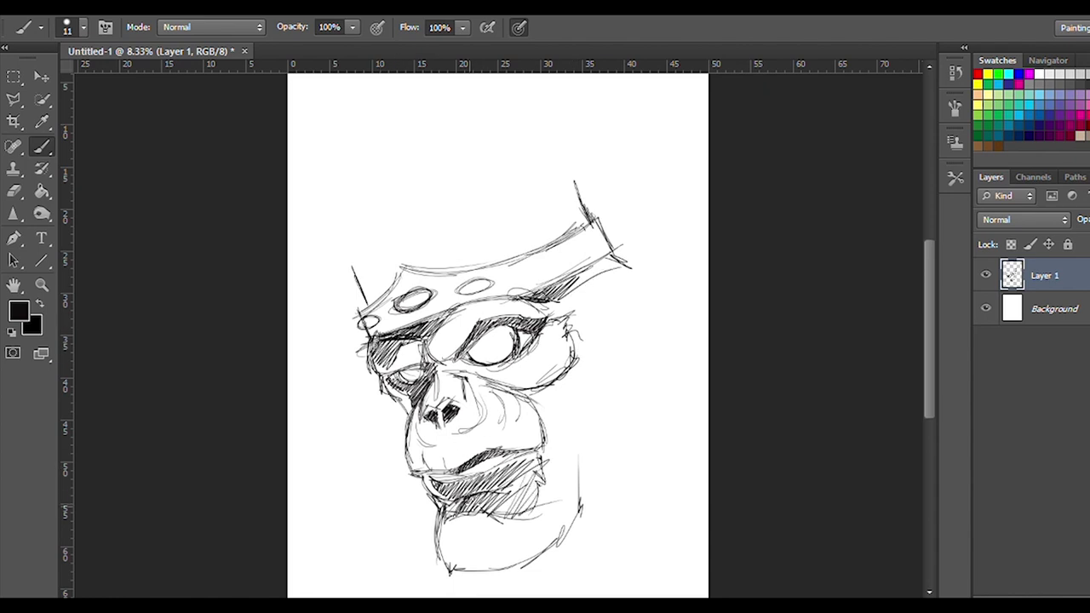
{"action": "left_click_drag", "start_coordinate": [602, 305], "coordinate": [679, 347]}
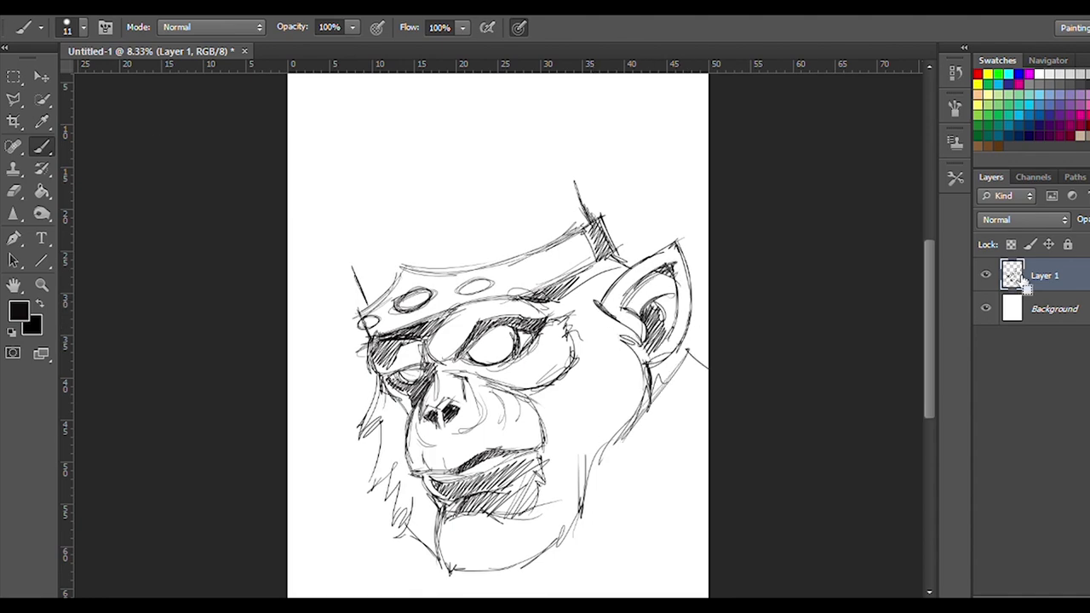
- Shift the whole drawing about 40 px left and clear the selection
{"action": "left_click", "coordinate": [1013, 275], "text": "ctrl"}
{"action": "key", "text": "ctrl+t"}
{"action": "left_click_drag", "start_coordinate": [686, 367], "coordinate": [653, 366]}
{"action": "key", "text": "Return"}
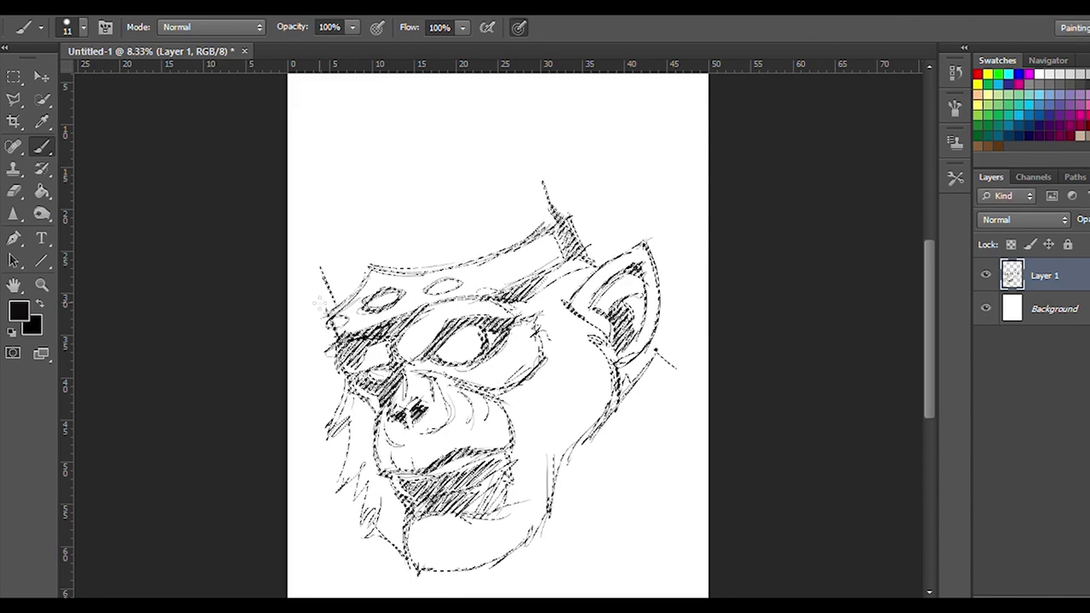
{"action": "key", "text": "ctrl+d"}
- Draw the tall left and right sides and top curve of the hat
{"action": "left_click_drag", "start_coordinate": [336, 311], "coordinate": [298, 198]}
{"action": "left_click_drag", "start_coordinate": [533, 119], "coordinate": [568, 226]}
{"action": "left_click_drag", "start_coordinate": [300, 217], "coordinate": [301, 151]}
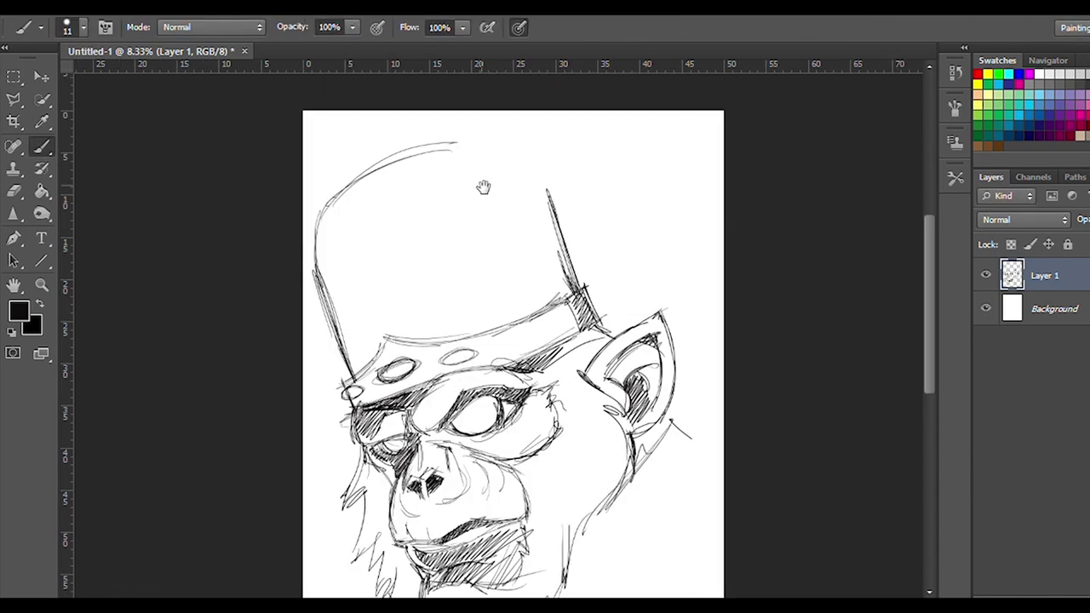
- Rough in shoulder and body lines at the lower part of the drawing
{"action": "scroll", "coordinate": [486, 188], "scroll_direction": "down", "scroll_amount": 3}
{"action": "left_click_drag", "start_coordinate": [584, 333], "coordinate": [587, 448]}
{"action": "left_click_drag", "start_coordinate": [326, 400], "coordinate": [322, 474]}
{"action": "left_click_drag", "start_coordinate": [375, 366], "coordinate": [452, 476]}
- Sketch swirling curved pattern lines across the hat crown
{"action": "left_click_drag", "start_coordinate": [537, 411], "coordinate": [592, 596]}
{"action": "left_click_drag", "start_coordinate": [404, 256], "coordinate": [630, 242]}
{"action": "left_click_drag", "start_coordinate": [388, 306], "coordinate": [634, 251]}
{"action": "mouse_move", "coordinate": [443, 128]}
{"action": "left_mouse_down"}
{"action": "mouse_move", "coordinate": [600, 213]}
{"action": "mouse_move", "coordinate": [476, 223]}
{"action": "left_mouse_up"}
{"action": "left_click_drag", "start_coordinate": [377, 194], "coordinate": [351, 271]}
{"action": "left_click_drag", "start_coordinate": [583, 143], "coordinate": [494, 189]}
- Add shoulder strokes at the right edge and erase stray strokes near the lower-left chin
{"action": "left_click_drag", "start_coordinate": [673, 513], "coordinate": [637, 409]}
{"action": "left_click_drag", "start_coordinate": [660, 328], "coordinate": [728, 277]}
{"action": "mouse_move", "coordinate": [596, 425]}
{"action": "left_mouse_down"}
{"action": "mouse_move", "coordinate": [728, 298]}
{"action": "mouse_move", "coordinate": [728, 340]}
{"action": "left_mouse_up"}
{"action": "key", "text": "e"}
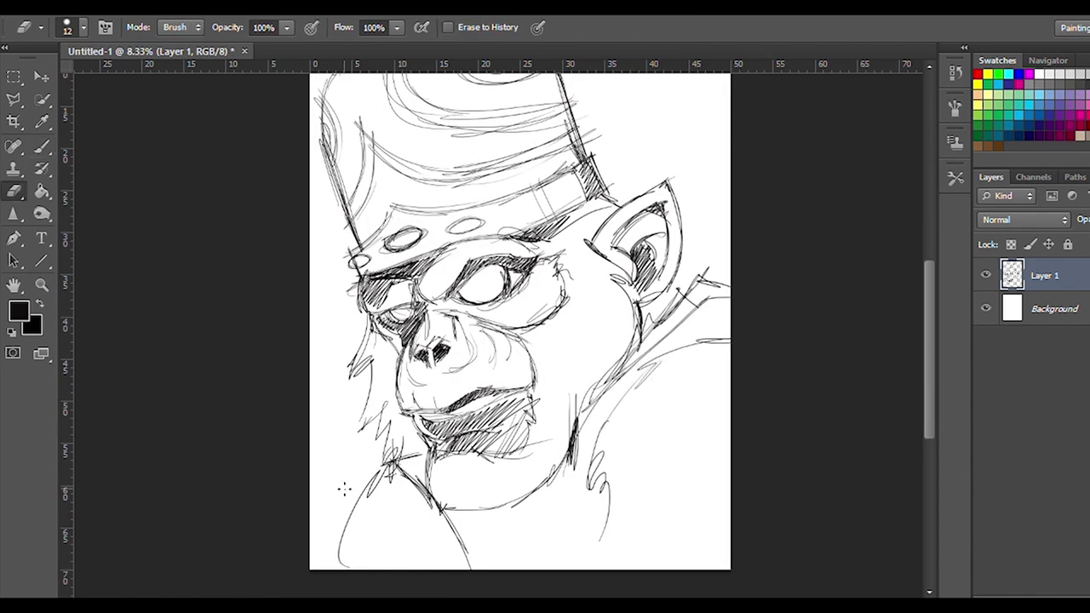
{"action": "left_click_drag", "start_coordinate": [386, 476], "coordinate": [354, 528]}
{"action": "key", "text": "b"}
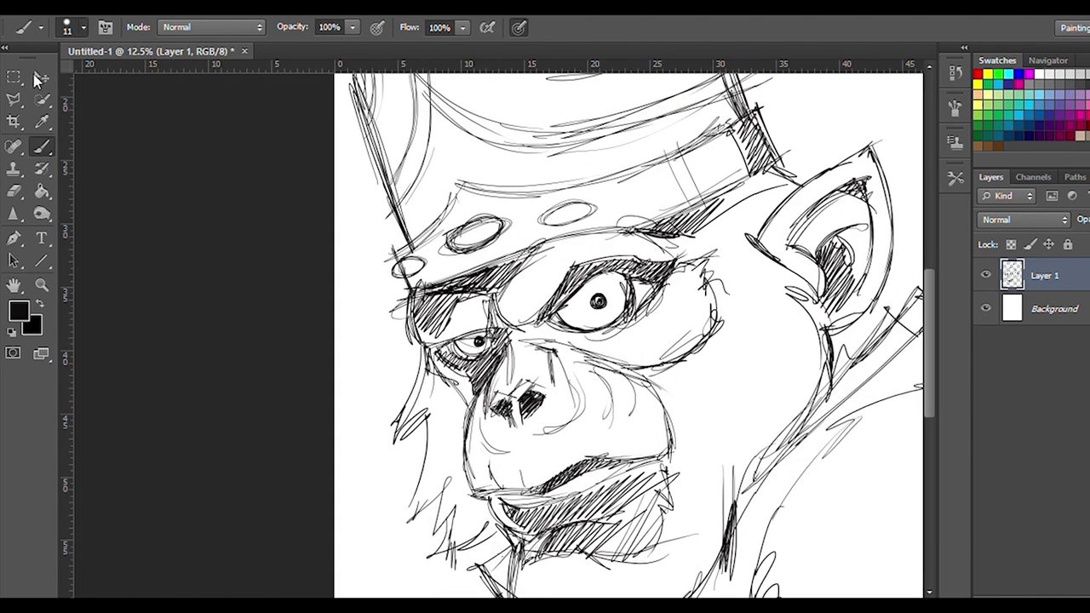
- Ink heavy 24 px lines under the right eye and over both brows, starting the black below the chin
{"action": "left_click_drag", "start_coordinate": [545, 322], "coordinate": [634, 309]}
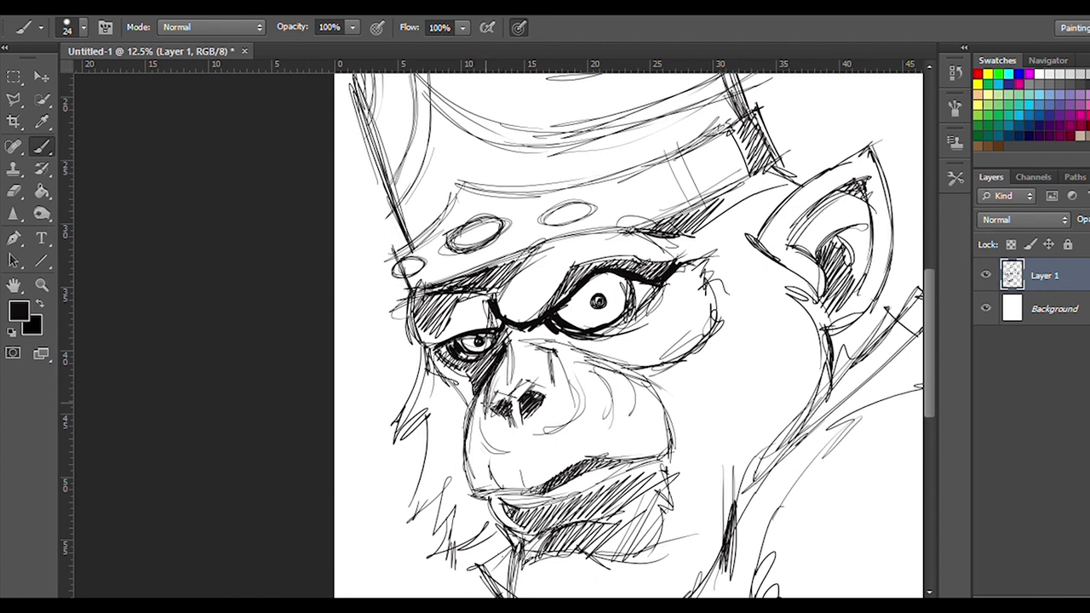
{"action": "mouse_move", "coordinate": [492, 294]}
{"action": "left_mouse_down"}
{"action": "mouse_move", "coordinate": [649, 227]}
{"action": "mouse_move", "coordinate": [700, 221]}
{"action": "left_mouse_up"}
{"action": "left_click_drag", "start_coordinate": [456, 291], "coordinate": [498, 292]}
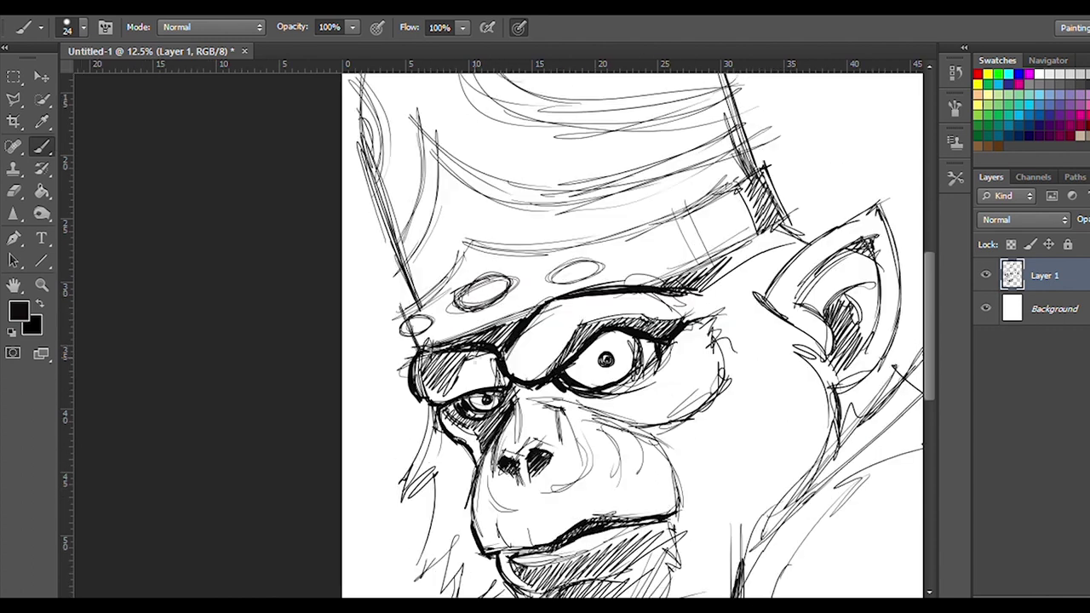
{"action": "mouse_move", "coordinate": [430, 443]}
{"action": "left_mouse_down"}
{"action": "mouse_move", "coordinate": [409, 502]}
{"action": "mouse_move", "coordinate": [473, 507]}
{"action": "mouse_move", "coordinate": [422, 554]}
{"action": "left_mouse_up"}
- With a 139 px brush, fill the beard solid black and thicken the cheek and jaw outlines
{"action": "left_click_drag", "start_coordinate": [413, 490], "coordinate": [532, 524]}
{"action": "left_click_drag", "start_coordinate": [443, 558], "coordinate": [553, 511]}
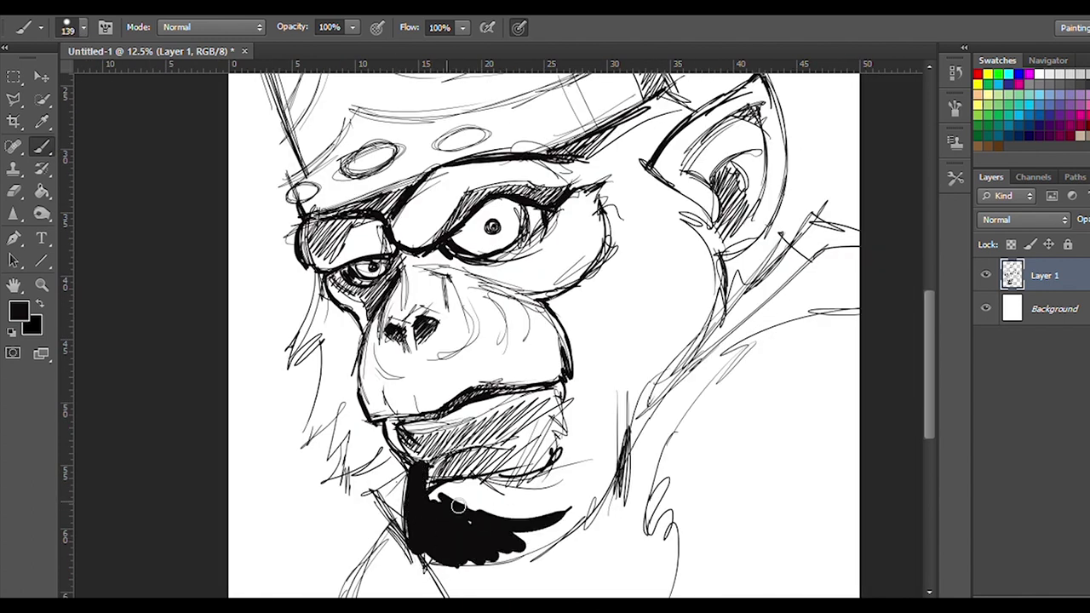
{"action": "left_click_drag", "start_coordinate": [438, 494], "coordinate": [566, 502]}
{"action": "left_click_drag", "start_coordinate": [400, 439], "coordinate": [383, 516]}
{"action": "left_click_drag", "start_coordinate": [322, 281], "coordinate": [370, 443]}
{"action": "left_click_drag", "start_coordinate": [568, 302], "coordinate": [558, 494]}
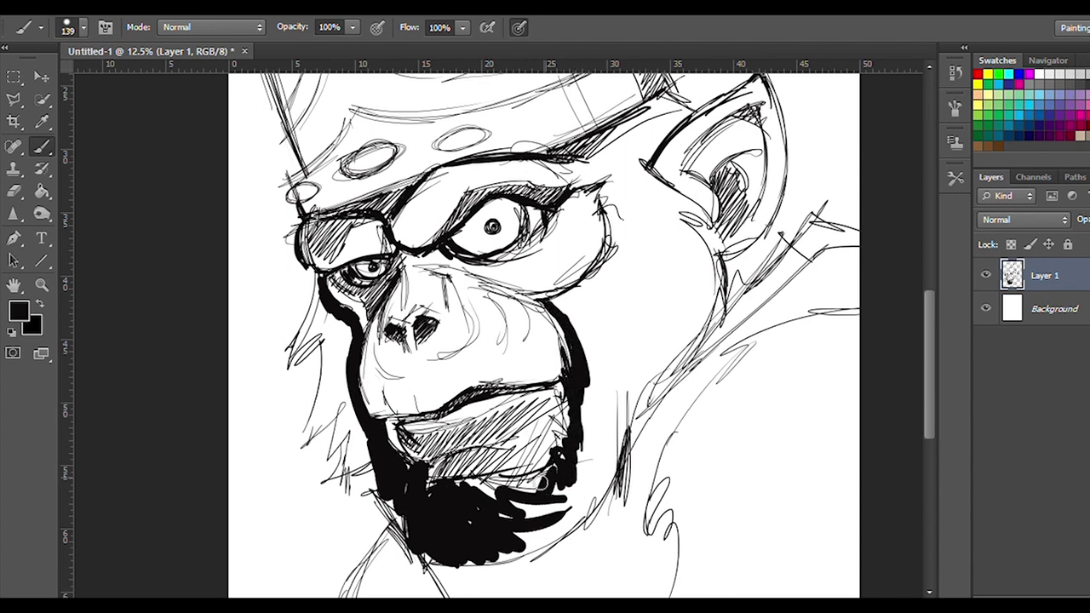
{"action": "left_click_drag", "start_coordinate": [477, 502], "coordinate": [592, 447]}
- Paint black over the right cheek, jaw and ear top, and darken the left eye socket
{"action": "left_click_drag", "start_coordinate": [570, 306], "coordinate": [622, 230]}
{"action": "left_click_drag", "start_coordinate": [613, 183], "coordinate": [588, 476]}
{"action": "mouse_move", "coordinate": [613, 409]}
{"action": "left_mouse_down"}
{"action": "mouse_move", "coordinate": [498, 562]}
{"action": "mouse_move", "coordinate": [682, 158]}
{"action": "left_mouse_up"}
{"action": "mouse_move", "coordinate": [673, 119]}
{"action": "left_mouse_down"}
{"action": "mouse_move", "coordinate": [607, 264]}
{"action": "mouse_move", "coordinate": [660, 170]}
{"action": "left_mouse_up"}
{"action": "left_click_drag", "start_coordinate": [609, 199], "coordinate": [643, 255]}
{"action": "mouse_move", "coordinate": [340, 255]}
{"action": "left_mouse_down"}
{"action": "mouse_move", "coordinate": [383, 271]}
{"action": "mouse_move", "coordinate": [366, 311]}
{"action": "left_mouse_up"}
{"action": "left_click_drag", "start_coordinate": [430, 234], "coordinate": [412, 334]}
- Add black near the ear, along the left jaw and down the beard edge
{"action": "mouse_move", "coordinate": [570, 247]}
{"action": "left_mouse_down"}
{"action": "mouse_move", "coordinate": [494, 264]}
{"action": "mouse_move", "coordinate": [536, 341]}
{"action": "left_mouse_up"}
{"action": "left_click_drag", "start_coordinate": [723, 128], "coordinate": [647, 204]}
{"action": "left_click_drag", "start_coordinate": [707, 145], "coordinate": [677, 183]}
{"action": "left_click_drag", "start_coordinate": [749, 281], "coordinate": [768, 51]}
{"action": "left_click_drag", "start_coordinate": [426, 166], "coordinate": [383, 302]}
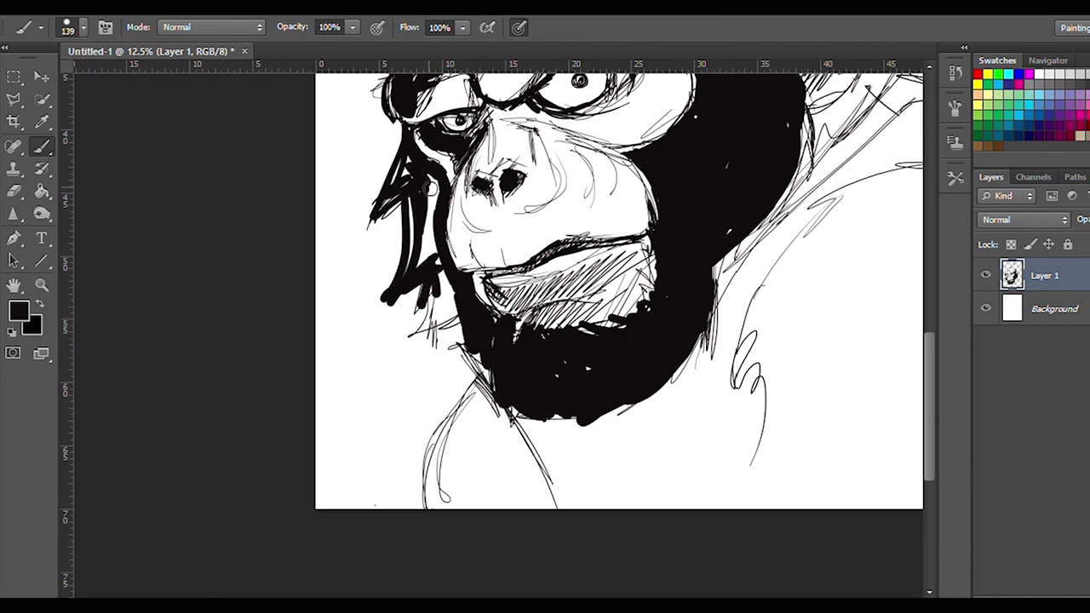
{"action": "left_click_drag", "start_coordinate": [430, 189], "coordinate": [435, 332]}
{"action": "left_click_drag", "start_coordinate": [417, 298], "coordinate": [477, 383]}
- Switch to white at 14 px and paint hair strokes along the beard edge and chin
{"action": "key", "text": "x"}
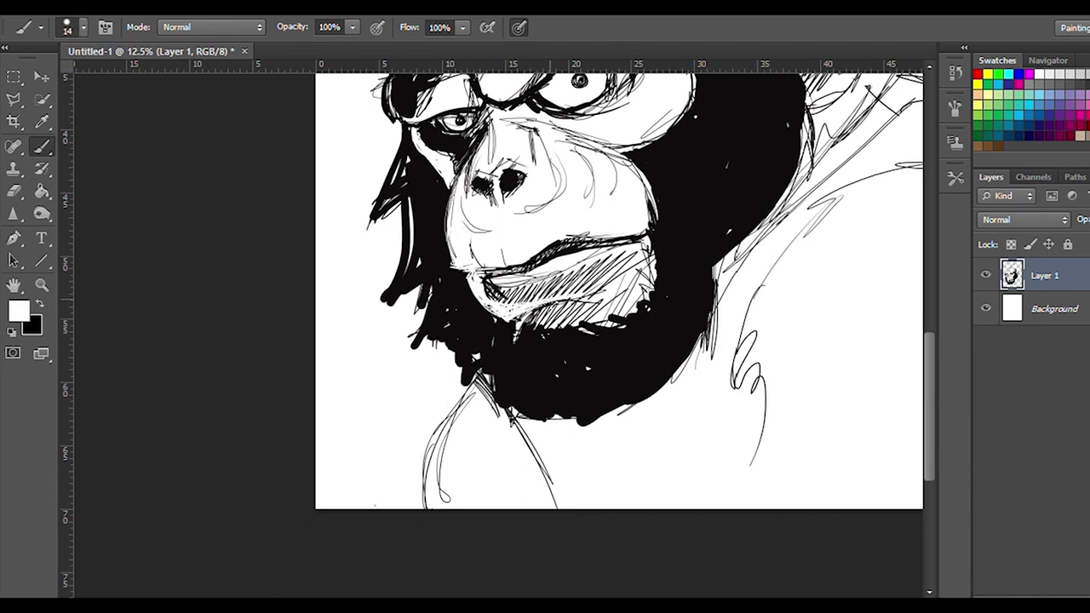
{"action": "left_click_drag", "start_coordinate": [489, 354], "coordinate": [524, 417]}
{"action": "left_click_drag", "start_coordinate": [430, 255], "coordinate": [439, 341]}
{"action": "left_click_drag", "start_coordinate": [452, 307], "coordinate": [473, 383]}
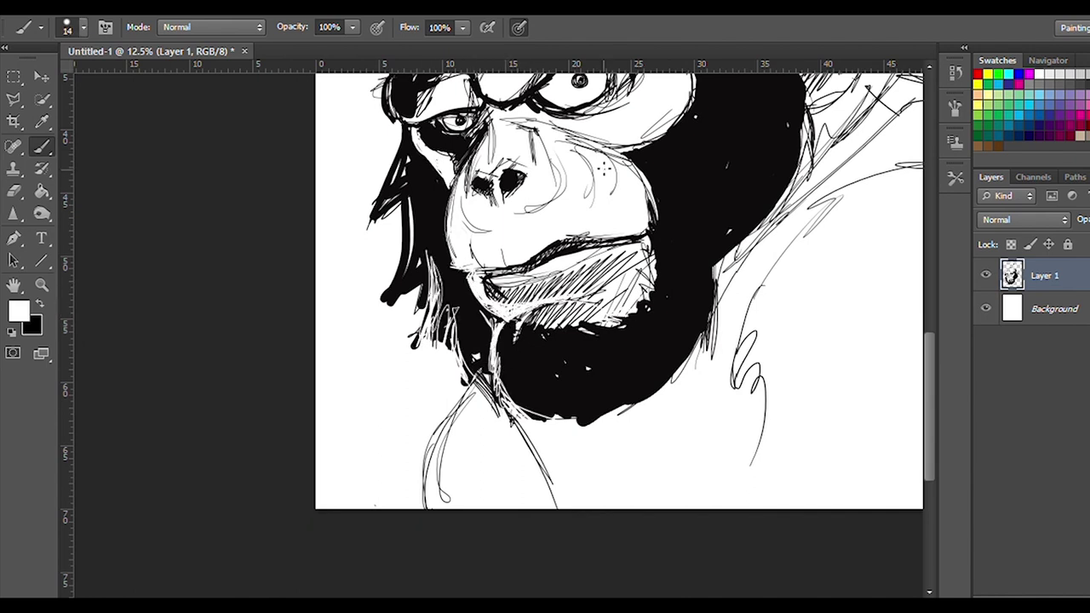
{"action": "scroll", "coordinate": [611, 332], "scroll_direction": "up", "scroll_amount": 1}
{"action": "scroll", "coordinate": [610, 332], "scroll_direction": "up", "scroll_amount": 1}
{"action": "scroll", "coordinate": [611, 332], "scroll_direction": "up", "scroll_amount": 3}
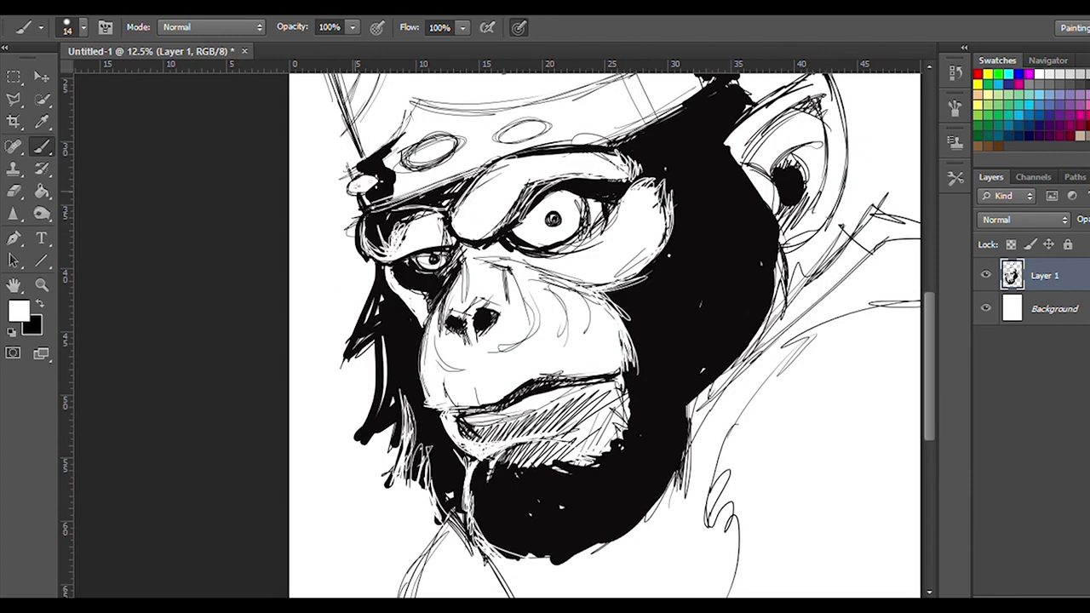
- Add white hatching down the right cheek and jaw
{"action": "left_click_drag", "start_coordinate": [687, 200], "coordinate": [635, 298]}
{"action": "left_click_drag", "start_coordinate": [648, 294], "coordinate": [613, 387]}
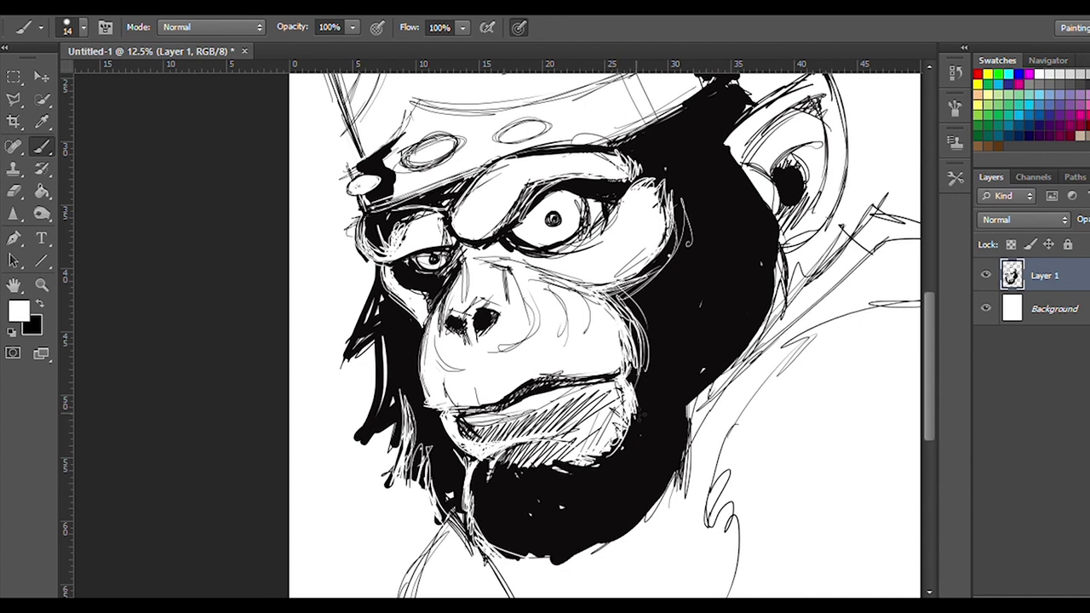
{"action": "scroll", "coordinate": [596, 357], "scroll_direction": "up", "scroll_amount": 3}
{"action": "scroll", "coordinate": [596, 358], "scroll_direction": "right", "scroll_amount": 2}
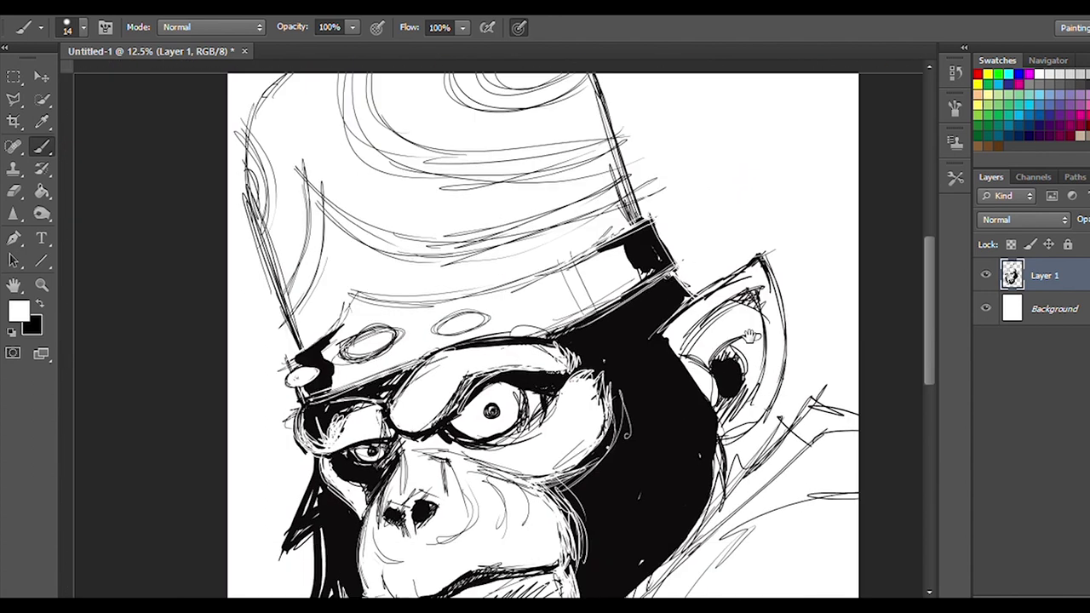
{"action": "scroll", "coordinate": [596, 358], "scroll_direction": "down", "scroll_amount": 3}
{"action": "scroll", "coordinate": [596, 358], "scroll_direction": "right", "scroll_amount": 2}
- Return to black and hatch dark strokes down the chin, beard and lower lip
{"action": "scroll", "coordinate": [591, 360], "scroll_direction": "left", "scroll_amount": 1}
{"action": "scroll", "coordinate": [591, 359], "scroll_direction": "down", "scroll_amount": 1}
{"action": "key", "text": "x"}
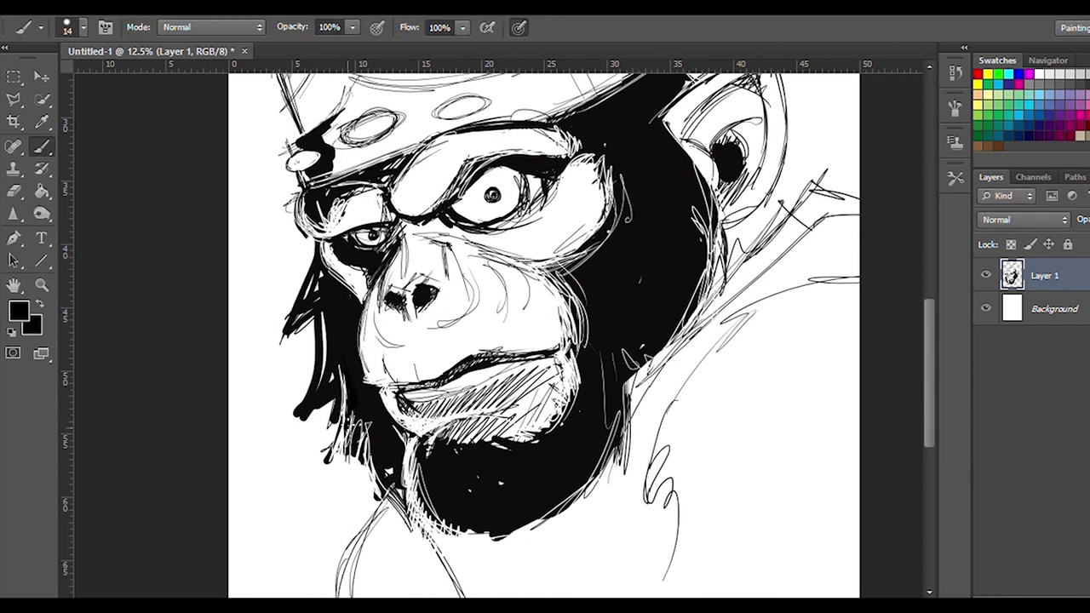
{"action": "left_click_drag", "start_coordinate": [364, 428], "coordinate": [401, 521]}
{"action": "left_click_drag", "start_coordinate": [425, 418], "coordinate": [502, 464]}
{"action": "left_click", "coordinate": [467, 436], "text": "alt"}
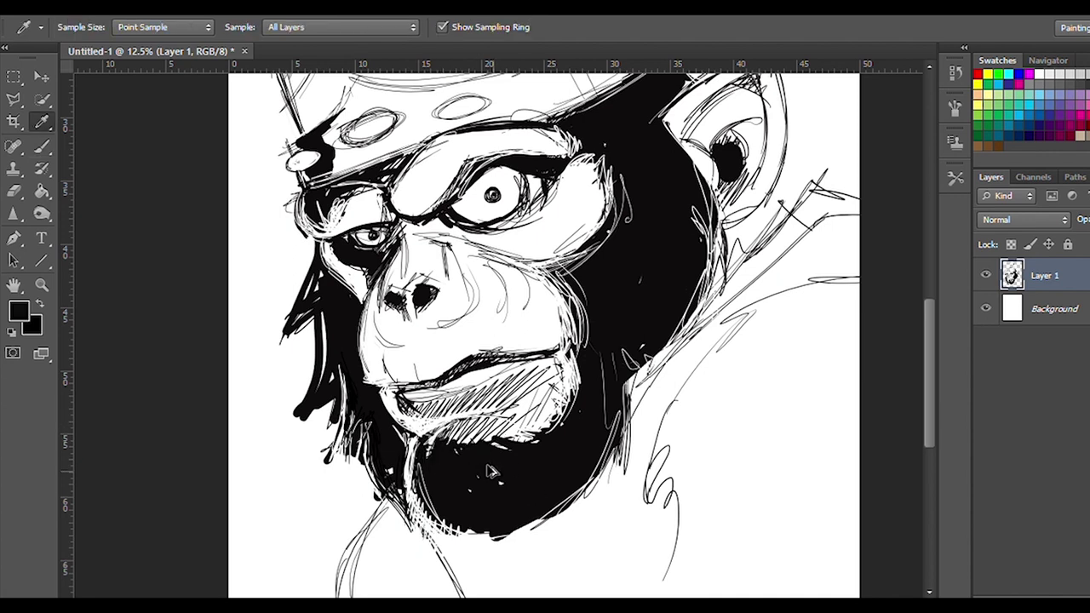
{"action": "left_click_drag", "start_coordinate": [349, 374], "coordinate": [374, 485]}
{"action": "mouse_move", "coordinate": [490, 442]}
{"action": "left_mouse_down"}
{"action": "mouse_move", "coordinate": [400, 405]}
{"action": "mouse_move", "coordinate": [404, 394]}
{"action": "left_mouse_up"}
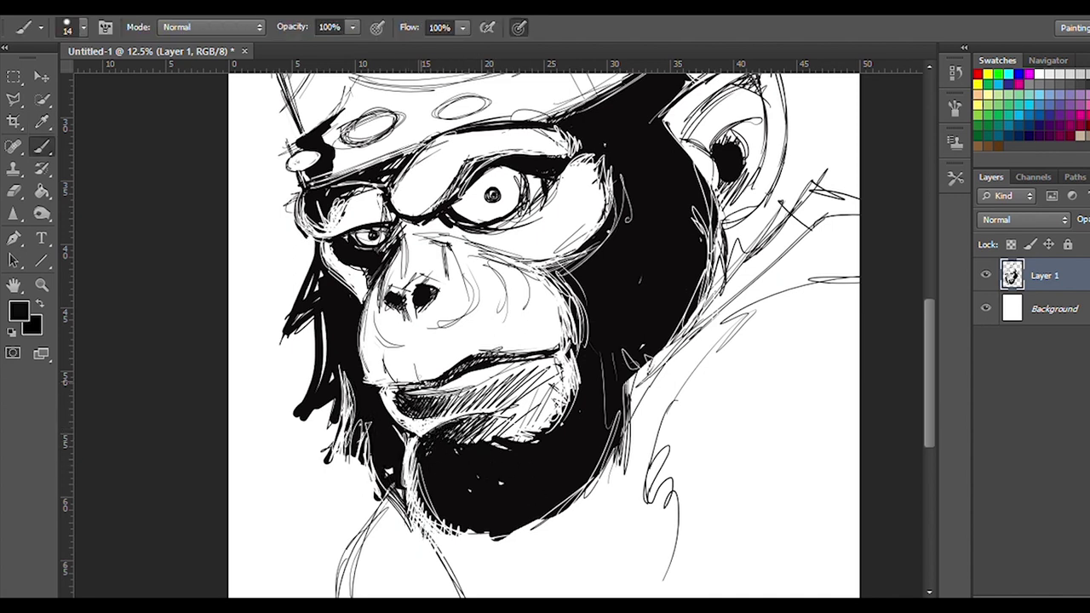
- Hatch the right cheek and muzzle, add jaw hair strokes, and shade the beard's bottom
{"action": "left_click_drag", "start_coordinate": [588, 257], "coordinate": [523, 285]}
{"action": "left_click_drag", "start_coordinate": [400, 290], "coordinate": [374, 358]}
{"action": "mouse_move", "coordinate": [315, 320]}
{"action": "left_mouse_down"}
{"action": "mouse_move", "coordinate": [302, 396]}
{"action": "mouse_move", "coordinate": [317, 490]}
{"action": "left_mouse_up"}
{"action": "left_click_drag", "start_coordinate": [311, 264], "coordinate": [260, 313]}
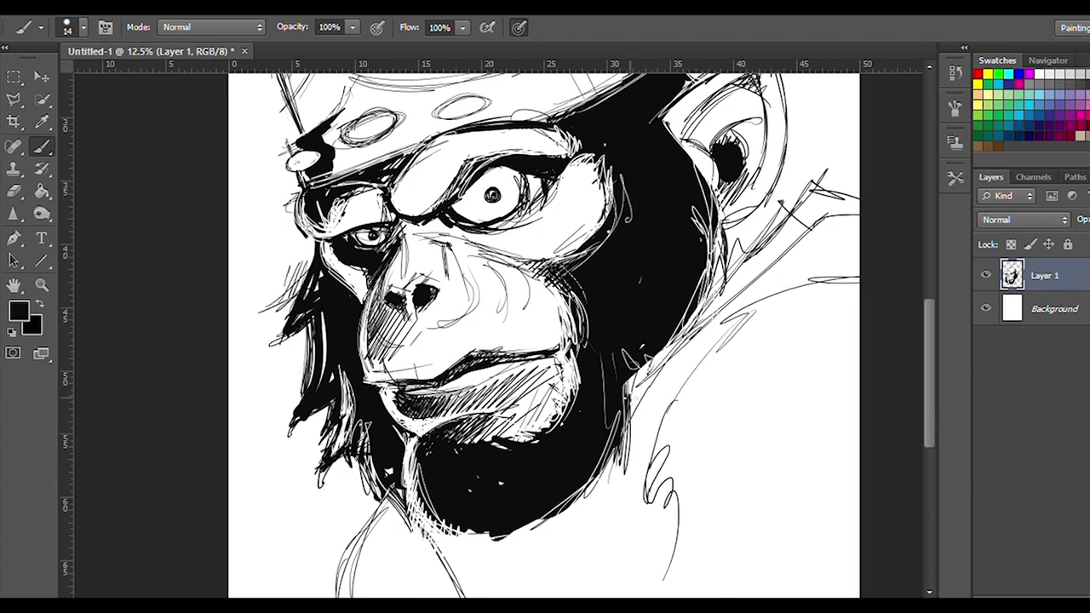
{"action": "left_click_drag", "start_coordinate": [430, 500], "coordinate": [413, 549]}
{"action": "left_click_drag", "start_coordinate": [430, 549], "coordinate": [567, 504]}
- Hatch the cheeks, brow and the areas around both eyes
{"action": "left_click_drag", "start_coordinate": [511, 298], "coordinate": [519, 316]}
{"action": "left_click_drag", "start_coordinate": [562, 238], "coordinate": [438, 271]}
{"action": "left_click_drag", "start_coordinate": [596, 242], "coordinate": [507, 268]}
{"action": "left_click_drag", "start_coordinate": [609, 183], "coordinate": [554, 260]}
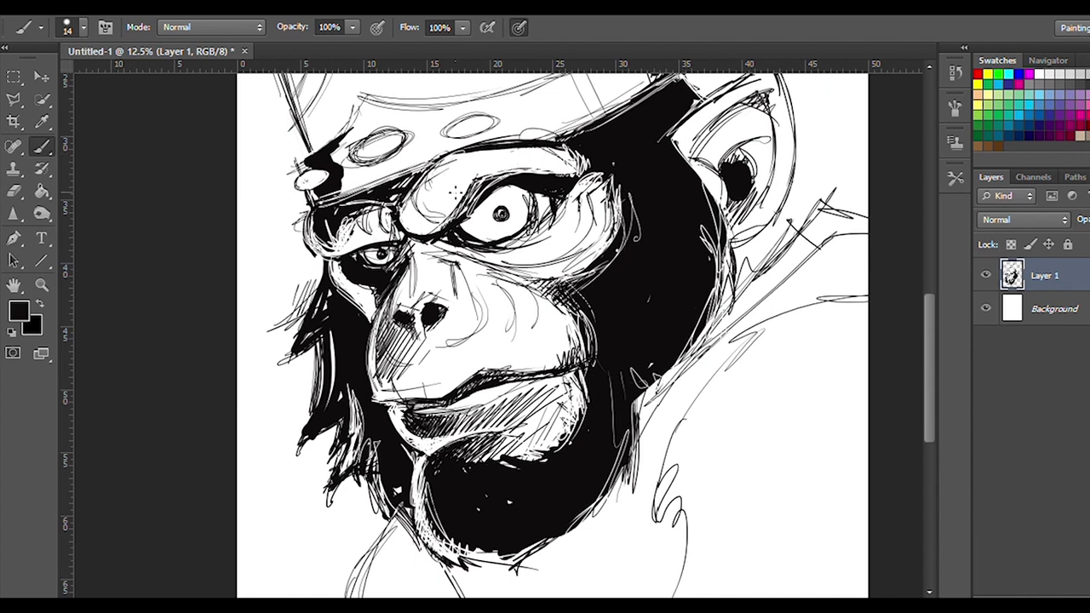
{"action": "left_click_drag", "start_coordinate": [579, 146], "coordinate": [545, 196]}
{"action": "left_click_drag", "start_coordinate": [622, 177], "coordinate": [567, 223]}
{"action": "left_click_drag", "start_coordinate": [478, 238], "coordinate": [409, 266]}
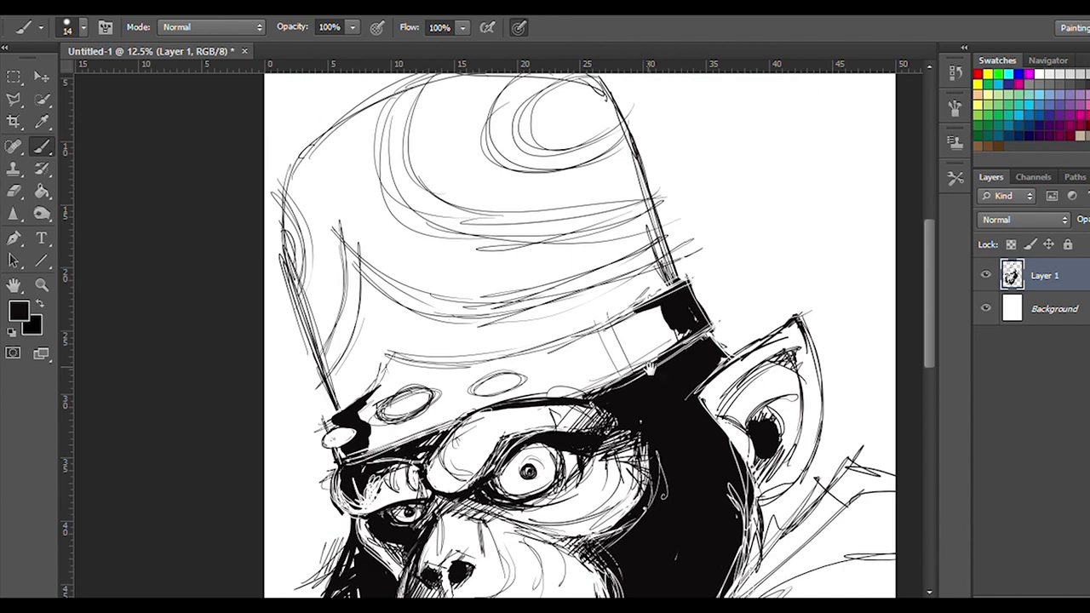
- Hatch the hat band, left brow, hat's left side, brim and upper-left crown
{"action": "left_click_drag", "start_coordinate": [615, 301], "coordinate": [642, 559]}
{"action": "left_click_drag", "start_coordinate": [384, 379], "coordinate": [401, 447]}
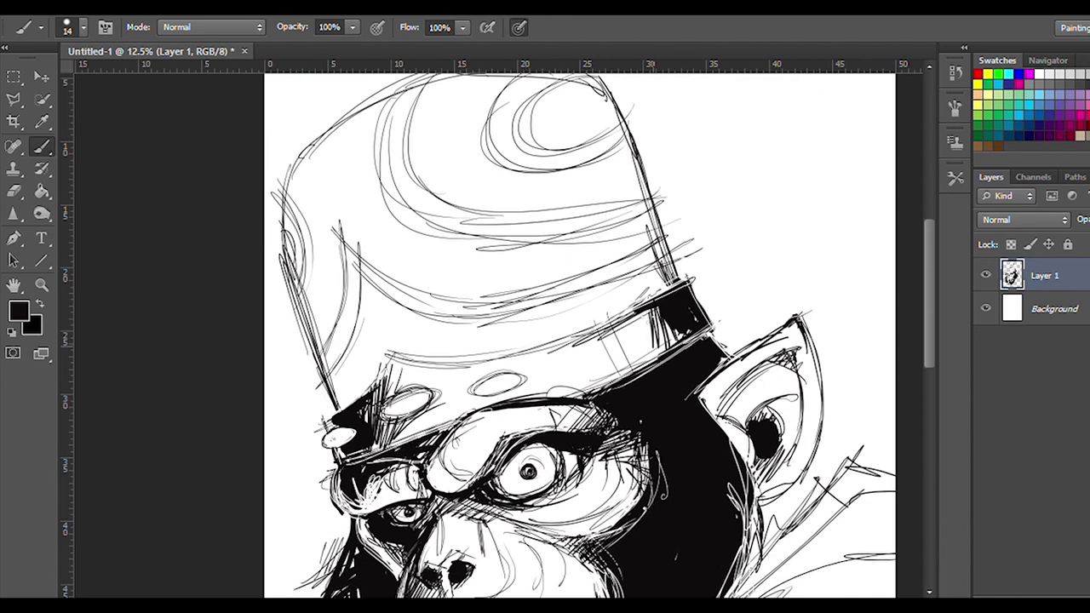
{"action": "left_click_drag", "start_coordinate": [604, 349], "coordinate": [681, 311]}
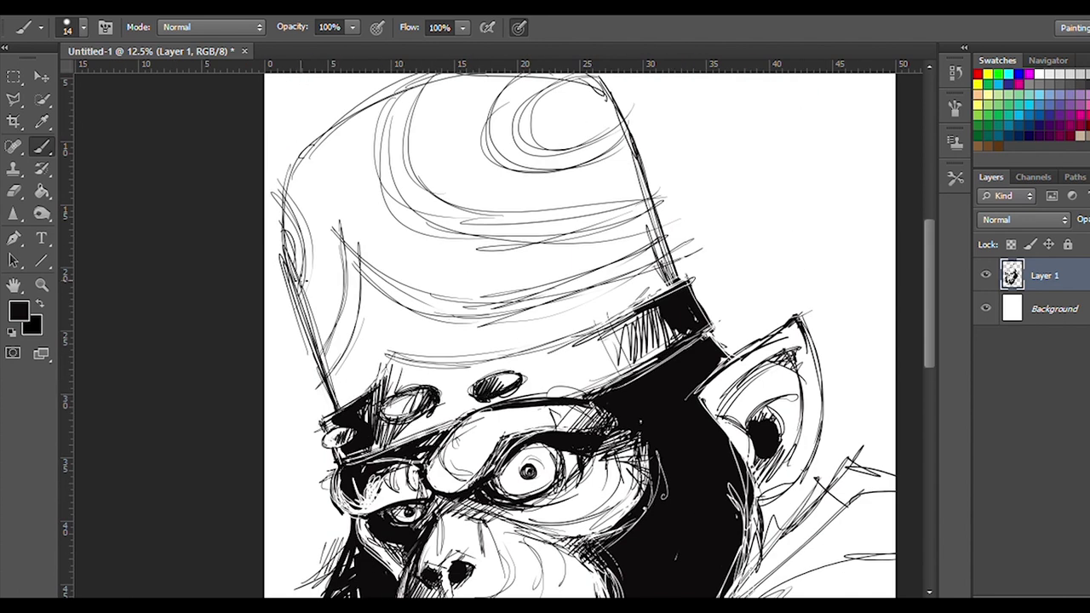
{"action": "left_click_drag", "start_coordinate": [349, 264], "coordinate": [328, 404]}
{"action": "left_click_drag", "start_coordinate": [596, 340], "coordinate": [603, 394]}
{"action": "mouse_move", "coordinate": [366, 298]}
{"action": "left_mouse_down"}
{"action": "mouse_move", "coordinate": [336, 422]}
{"action": "mouse_move", "coordinate": [447, 354]}
{"action": "mouse_move", "coordinate": [660, 328]}
{"action": "left_mouse_up"}
{"action": "left_click_drag", "start_coordinate": [370, 320], "coordinate": [579, 366]}
{"action": "left_click_drag", "start_coordinate": [294, 264], "coordinate": [311, 332]}
{"action": "left_click_drag", "start_coordinate": [391, 137], "coordinate": [425, 264]}
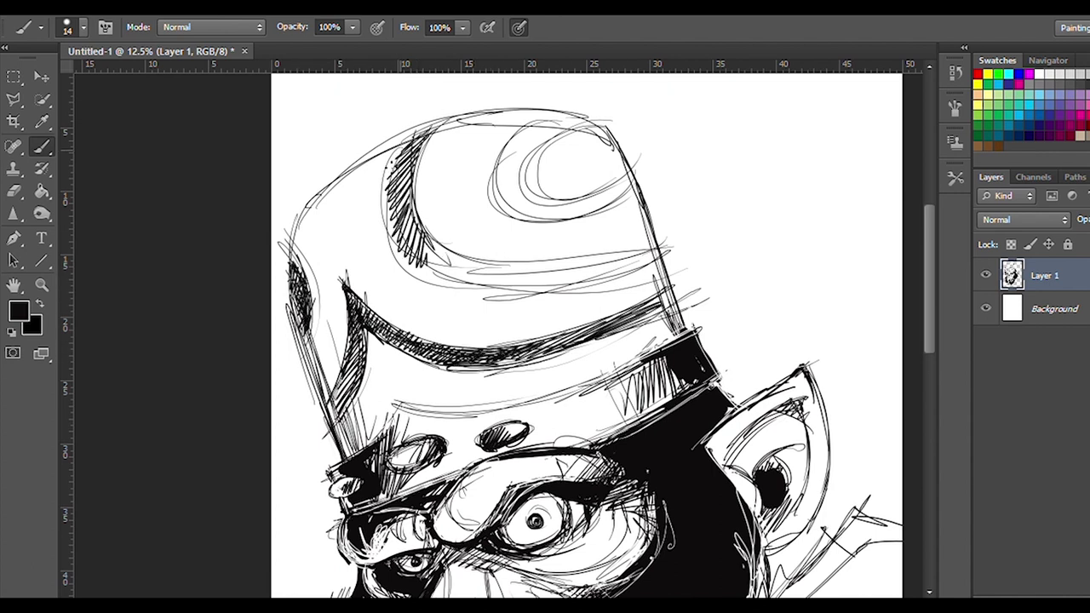
- Paint thick black crescents and pattern curves across the hat, including a full C top right
{"action": "left_click_drag", "start_coordinate": [421, 128], "coordinate": [545, 281]}
{"action": "left_click_drag", "start_coordinate": [477, 276], "coordinate": [664, 247]}
{"action": "left_click_drag", "start_coordinate": [294, 264], "coordinate": [306, 332]}
{"action": "mouse_move", "coordinate": [375, 289]}
{"action": "left_mouse_down"}
{"action": "mouse_move", "coordinate": [337, 417]}
{"action": "mouse_move", "coordinate": [652, 315]}
{"action": "left_mouse_up"}
{"action": "left_click_drag", "start_coordinate": [536, 340], "coordinate": [669, 303]}
{"action": "mouse_move", "coordinate": [588, 119]}
{"action": "left_mouse_down"}
{"action": "mouse_move", "coordinate": [507, 187]}
{"action": "mouse_move", "coordinate": [630, 175]}
{"action": "left_mouse_up"}
{"action": "mouse_move", "coordinate": [720, 447]}
{"action": "left_mouse_down"}
{"action": "mouse_move", "coordinate": [804, 393]}
{"action": "mouse_move", "coordinate": [813, 498]}
{"action": "left_mouse_up"}
- Darken the ear and hat edges, undoing a bad thick top-left outline stroke
{"action": "mouse_move", "coordinate": [294, 234]}
{"action": "left_mouse_down"}
{"action": "mouse_move", "coordinate": [324, 302]}
{"action": "mouse_move", "coordinate": [323, 358]}
{"action": "left_mouse_up"}
{"action": "left_click_drag", "start_coordinate": [303, 226], "coordinate": [528, 127]}
{"action": "key", "text": "ctrl+z"}
{"action": "left_click_drag", "start_coordinate": [614, 128], "coordinate": [686, 336]}
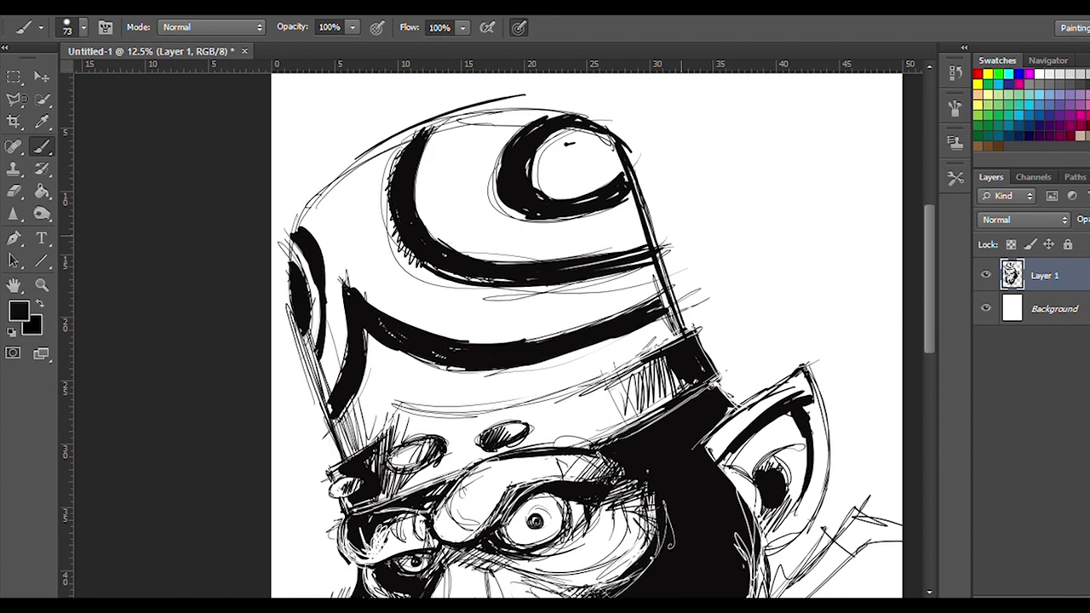
{"action": "left_click_drag", "start_coordinate": [402, 426], "coordinate": [518, 400]}
{"action": "left_click_drag", "start_coordinate": [302, 225], "coordinate": [507, 111]}
- Enlarge the brush and paint bold black swooshes on the shoulder beside the jaw
{"action": "scroll", "coordinate": [602, 479], "scroll_direction": "down", "scroll_amount": 5}
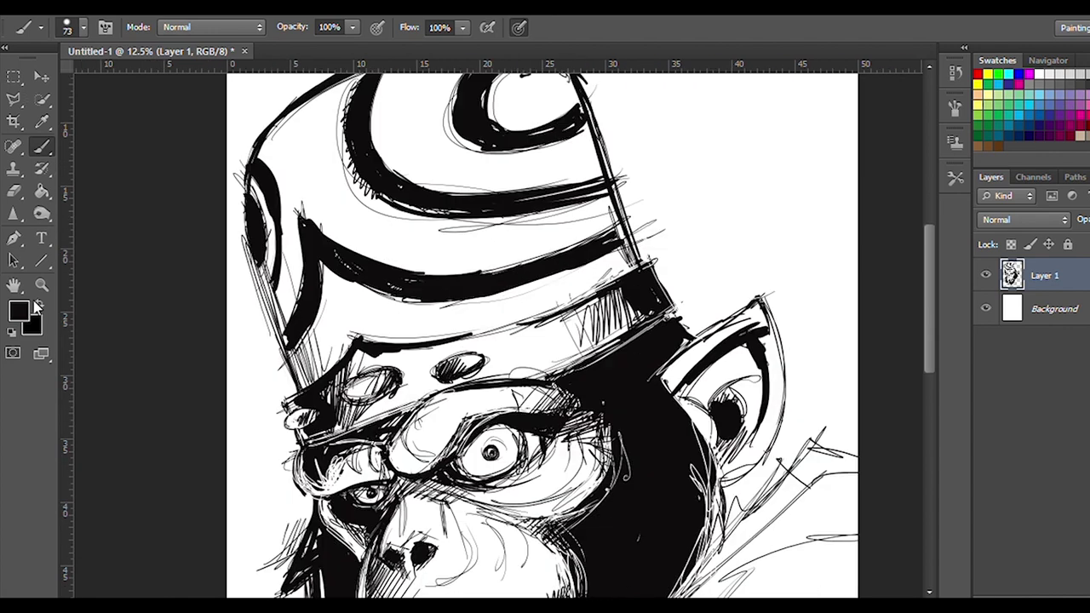
{"action": "scroll", "coordinate": [601, 478], "scroll_direction": "right", "scroll_amount": 2}
{"action": "scroll", "coordinate": [601, 479], "scroll_direction": "down", "scroll_amount": 3}
{"action": "scroll", "coordinate": [560, 438], "scroll_direction": "up", "scroll_amount": 3}
{"action": "key", "text": "]"}
{"action": "key", "text": "]"}
{"action": "key", "text": "]"}
{"action": "left_click_drag", "start_coordinate": [489, 520], "coordinate": [681, 379]}
{"action": "left_click_drag", "start_coordinate": [511, 477], "coordinate": [682, 256]}
{"action": "scroll", "coordinate": [550, 431], "scroll_direction": "up", "scroll_amount": 5}
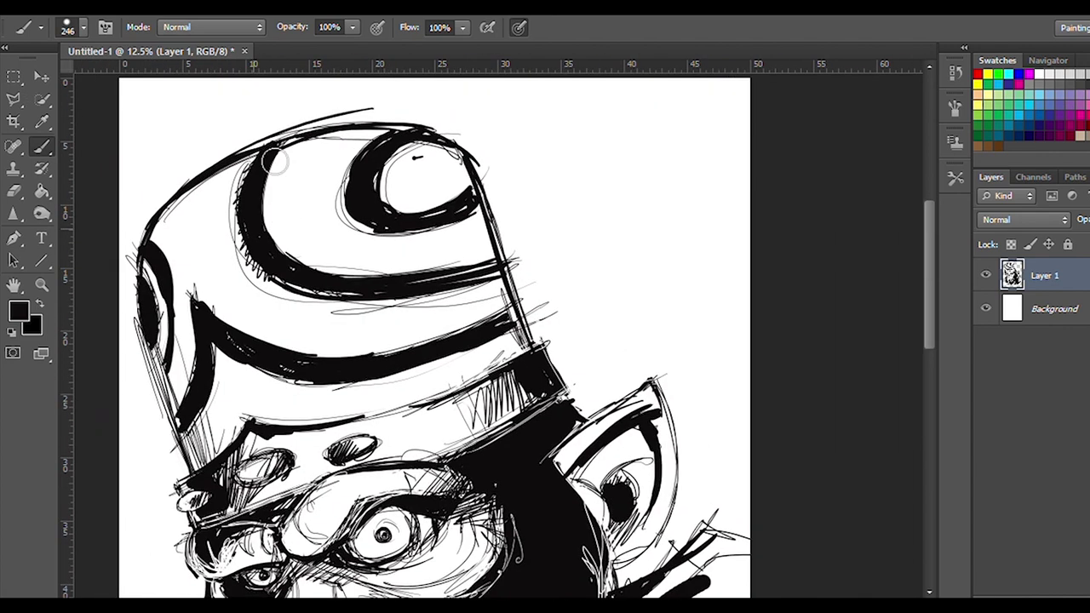
- Trim the hat's left edge, brim curve and spiral lines with white paint
{"action": "key", "text": "x"}
{"action": "mouse_move", "coordinate": [213, 439]}
{"action": "left_mouse_down"}
{"action": "mouse_move", "coordinate": [192, 293]}
{"action": "mouse_move", "coordinate": [453, 345]}
{"action": "left_mouse_up"}
{"action": "left_click_drag", "start_coordinate": [212, 342], "coordinate": [424, 379]}
{"action": "left_click_drag", "start_coordinate": [175, 360], "coordinate": [141, 239]}
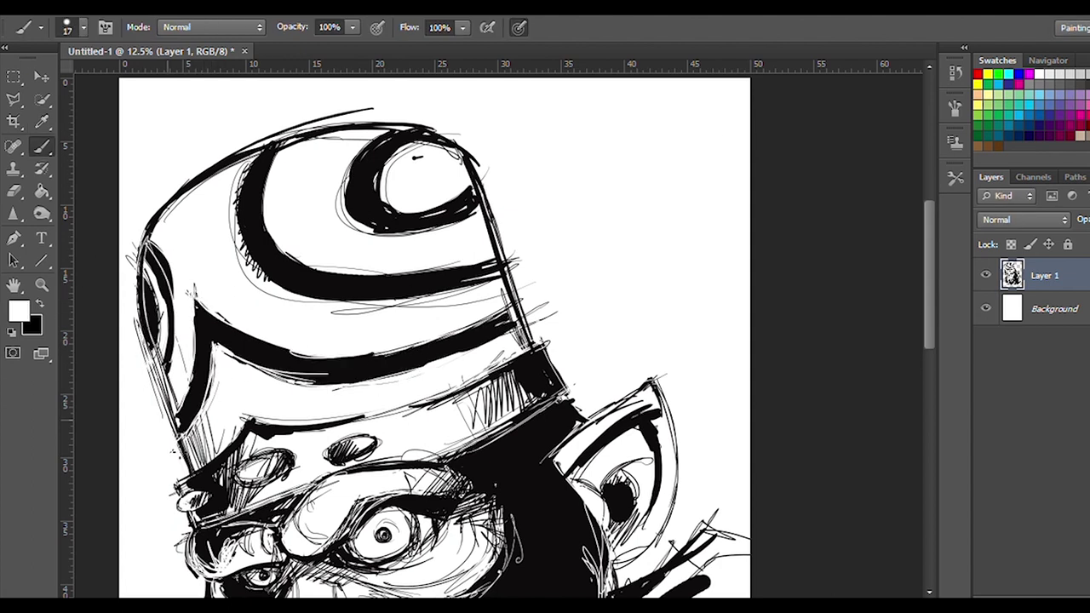
{"action": "left_click_drag", "start_coordinate": [281, 141], "coordinate": [367, 290]}
{"action": "mouse_move", "coordinate": [458, 219]}
{"action": "left_mouse_down"}
{"action": "mouse_move", "coordinate": [417, 126]}
{"action": "mouse_move", "coordinate": [407, 176]}
{"action": "left_mouse_up"}
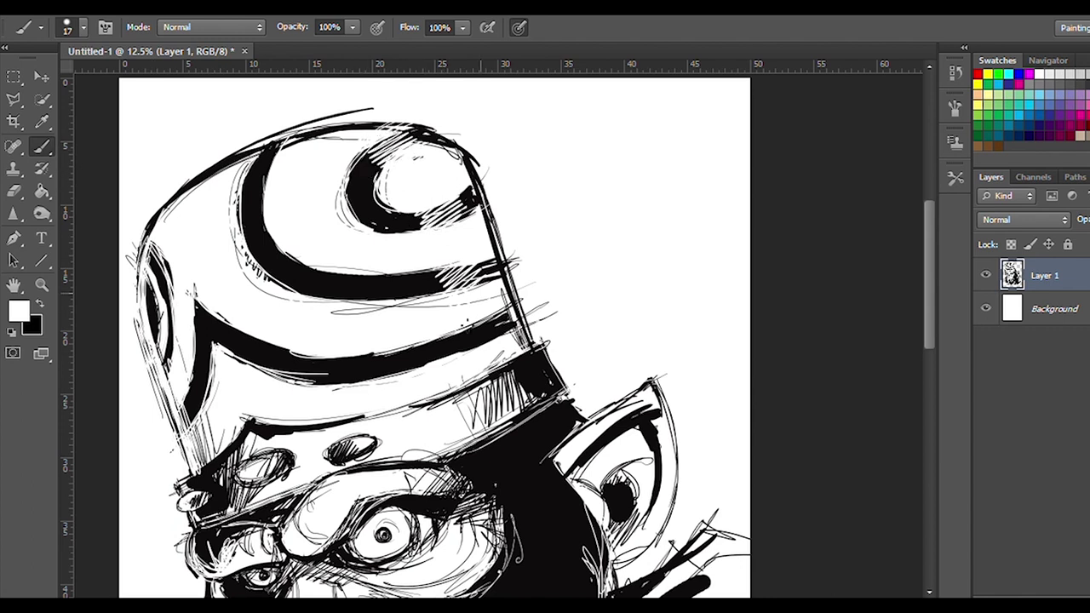
{"action": "left_click_drag", "start_coordinate": [477, 357], "coordinate": [405, 128]}
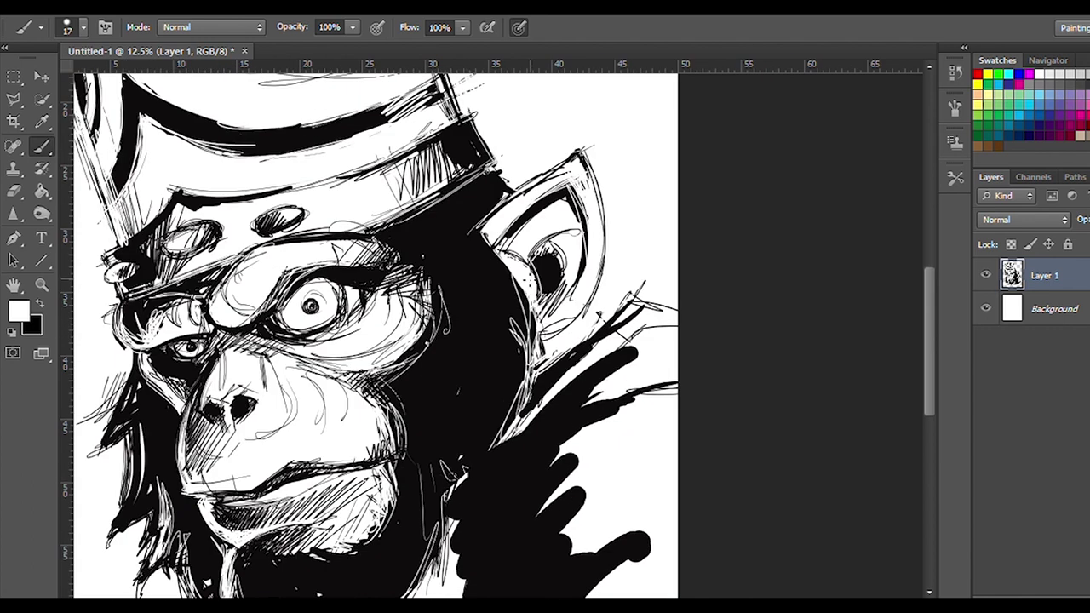
{"action": "left_click_drag", "start_coordinate": [490, 425], "coordinate": [552, 281]}
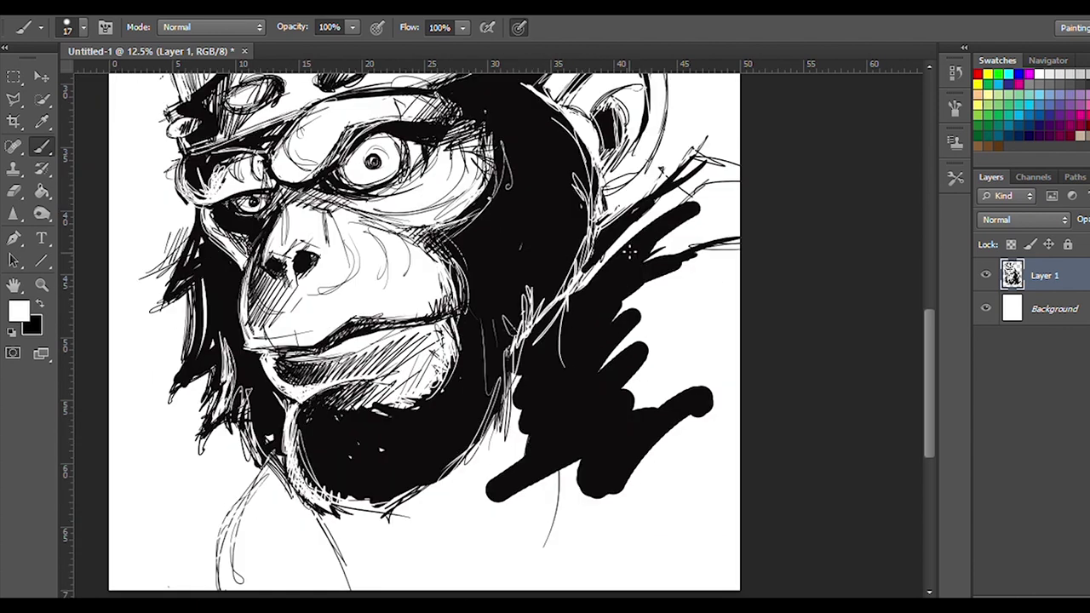
- Switch to the Eraser, pan back over the hat and face, and add a new layer
{"action": "key", "text": "e"}
{"action": "left_click_drag", "start_coordinate": [555, 596], "coordinate": [557, 474]}
{"action": "left_click_drag", "start_coordinate": [238, 102], "coordinate": [349, 520]}
{"action": "left_click_drag", "start_coordinate": [351, 51], "coordinate": [351, 141]}
{"action": "mouse_move", "coordinate": [494, 477]}
{"action": "left_mouse_down"}
{"action": "mouse_move", "coordinate": [433, 355]}
{"action": "mouse_move", "coordinate": [420, 194]}
{"action": "left_mouse_up"}
{"action": "key", "text": "ctrl+shift+alt+n"}
- Move the new layer beneath the ink layer and sample a light grey from the canvas
{"action": "key", "text": "ctrl+bracketleft"}
{"action": "key", "text": "i"}
{"action": "left_click", "coordinate": [364, 174]}
{"action": "key", "text": "e"}
{"action": "left_click", "coordinate": [47, 148]}
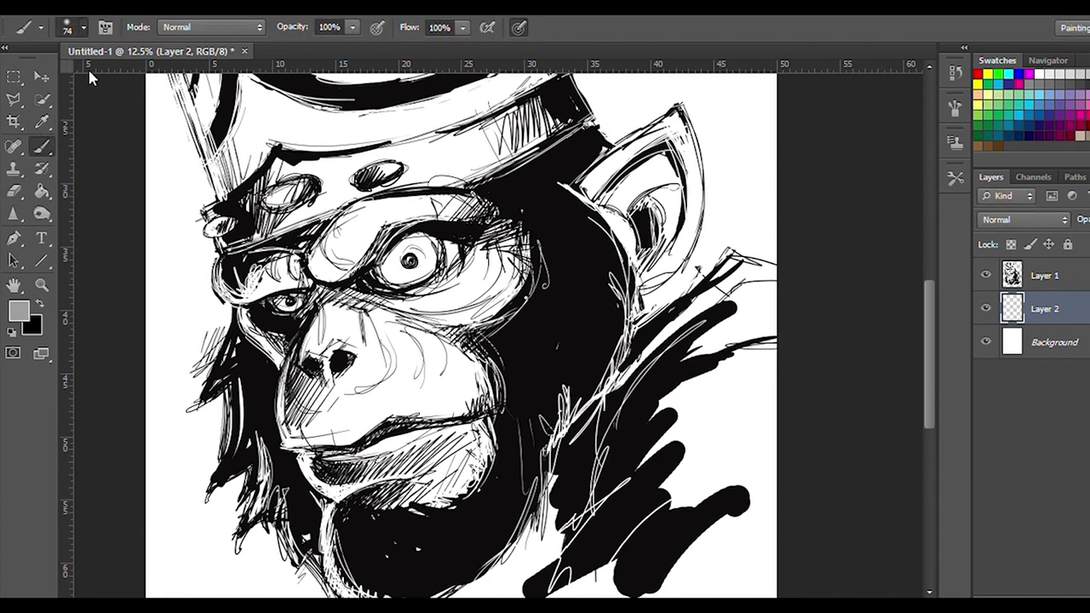
{"action": "left_click", "coordinate": [447, 356], "text": "alt"}
- Shade inside and around the ear and below the right eye in light grey
{"action": "mouse_move", "coordinate": [596, 149]}
{"action": "left_mouse_down"}
{"action": "mouse_move", "coordinate": [672, 306]}
{"action": "mouse_move", "coordinate": [656, 221]}
{"action": "left_mouse_up"}
{"action": "left_click_drag", "start_coordinate": [634, 179], "coordinate": [672, 215]}
{"action": "left_click_drag", "start_coordinate": [601, 183], "coordinate": [681, 290]}
{"action": "left_click_drag", "start_coordinate": [694, 140], "coordinate": [639, 264]}
{"action": "mouse_move", "coordinate": [519, 239]}
{"action": "left_mouse_down"}
{"action": "mouse_move", "coordinate": [476, 306]}
{"action": "mouse_move", "coordinate": [425, 208]}
{"action": "mouse_move", "coordinate": [307, 264]}
{"action": "mouse_move", "coordinate": [256, 170]}
{"action": "mouse_move", "coordinate": [402, 147]}
{"action": "mouse_move", "coordinate": [419, 166]}
{"action": "left_mouse_up"}
- Shade the muzzle and cheeks in grey
{"action": "left_click_drag", "start_coordinate": [381, 387], "coordinate": [315, 460]}
{"action": "left_click_drag", "start_coordinate": [426, 341], "coordinate": [426, 314]}
{"action": "left_click_drag", "start_coordinate": [477, 358], "coordinate": [392, 435]}
{"action": "left_click_drag", "start_coordinate": [502, 247], "coordinate": [417, 315]}
{"action": "left_click_drag", "start_coordinate": [459, 281], "coordinate": [409, 251]}
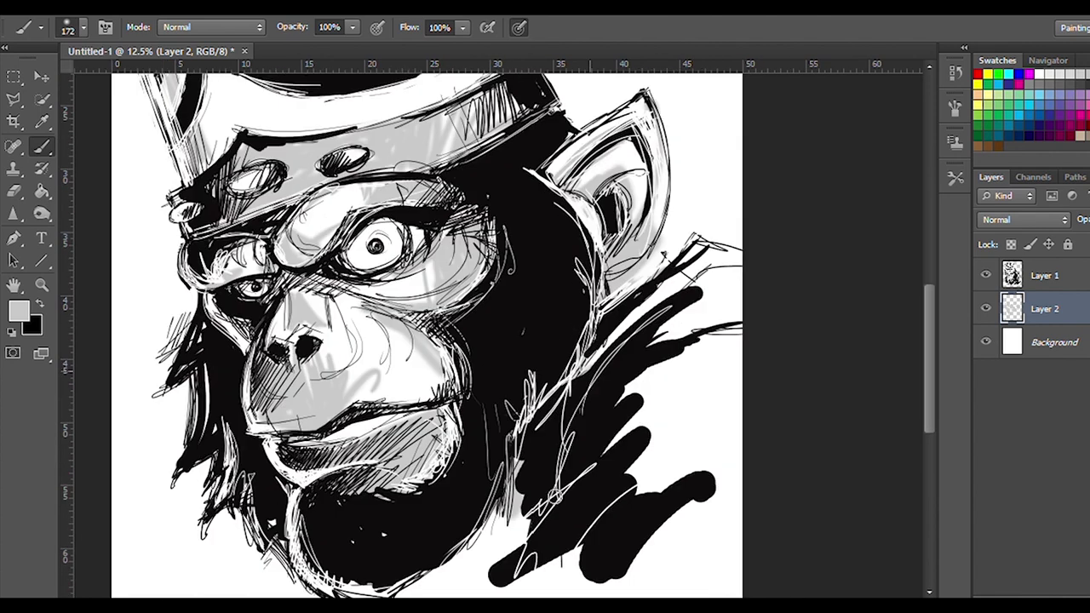
- Add grey shading to the hat
{"action": "left_click_drag", "start_coordinate": [383, 171], "coordinate": [383, 426]}
{"action": "left_click_drag", "start_coordinate": [306, 144], "coordinate": [418, 183]}
{"action": "left_click_drag", "start_coordinate": [213, 229], "coordinate": [281, 174]}
{"action": "left_click_drag", "start_coordinate": [351, 389], "coordinate": [351, 124]}
- Set brush opacity to 35% and lay a soft grey wash over the muzzle
{"action": "key", "text": "i"}
{"action": "key", "text": "b"}
{"action": "key", "text": "3"}
{"action": "key", "text": "5"}
{"action": "left_click_drag", "start_coordinate": [479, 393], "coordinate": [407, 439]}
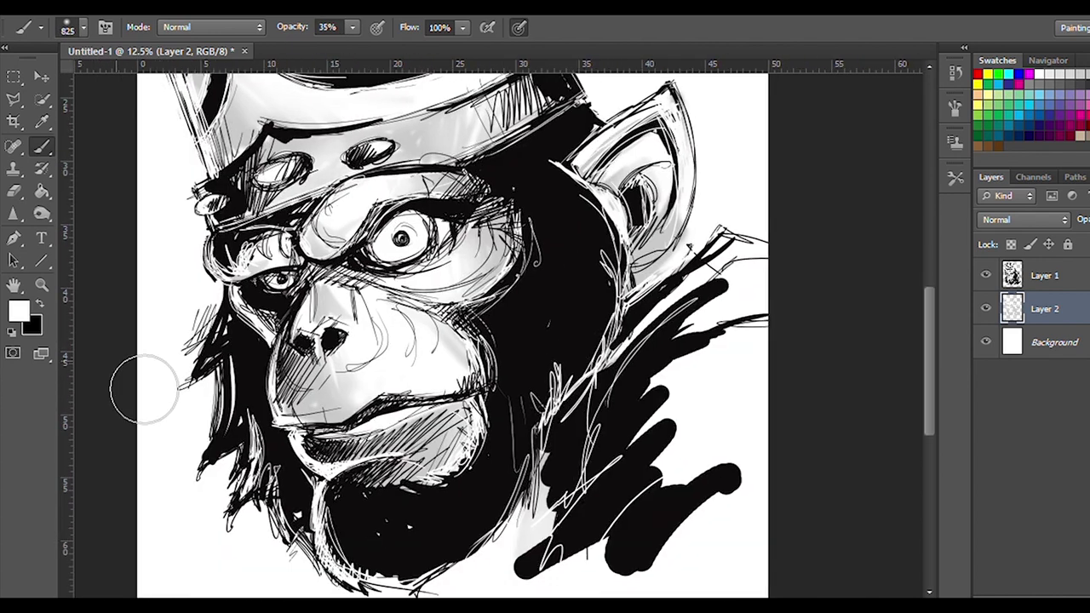
- Sample light grey from the shading, switch to the Eraser, and review the hat and face
{"action": "left_click_drag", "start_coordinate": [502, 138], "coordinate": [421, 134]}
{"action": "left_click", "coordinate": [421, 140], "text": "alt"}
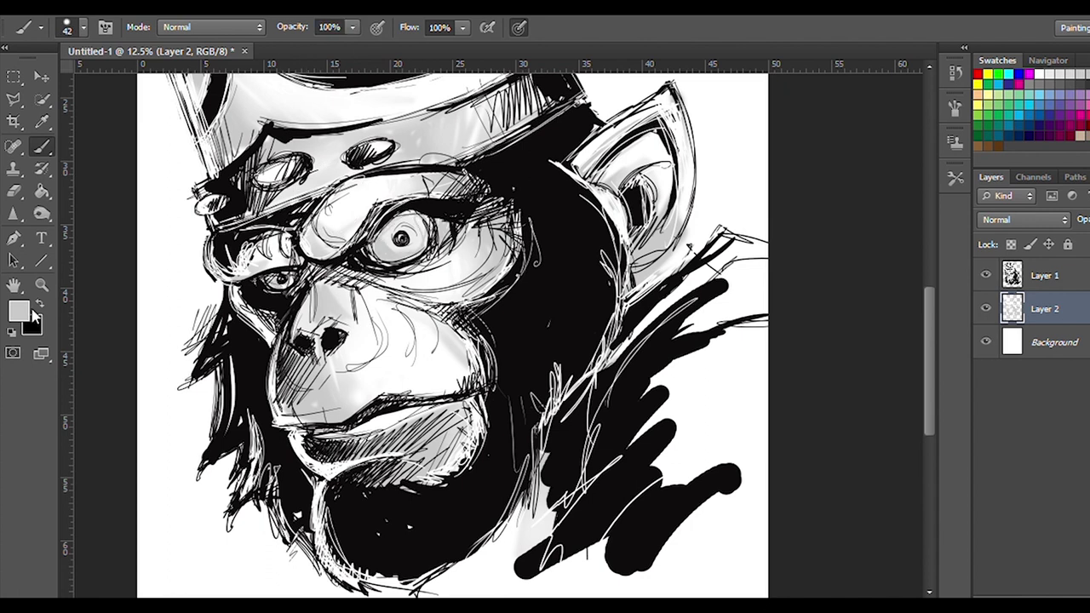
{"action": "key", "text": "e"}
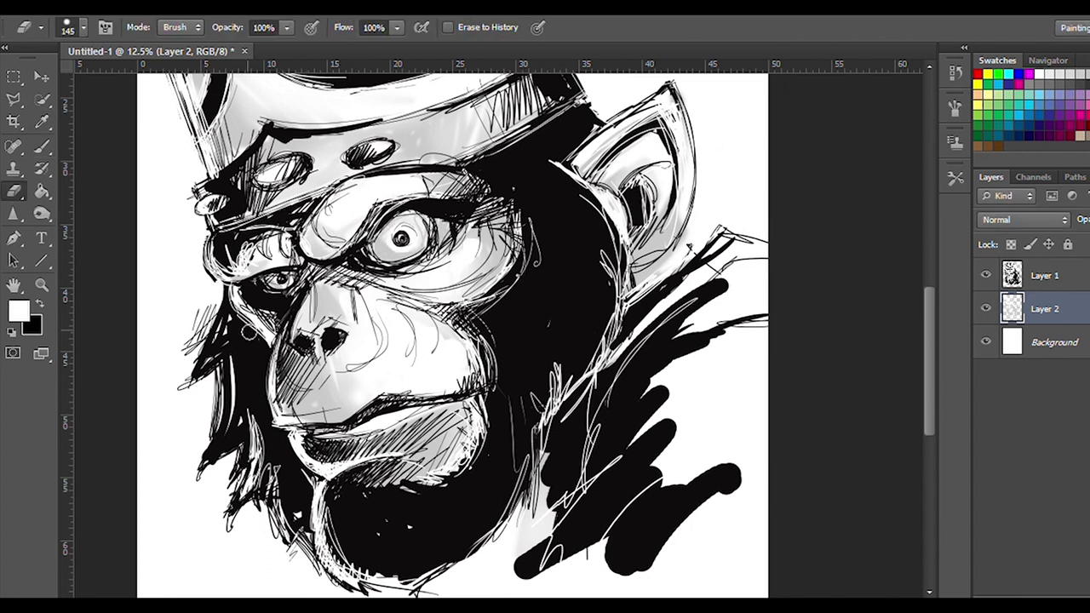
{"action": "left_click_drag", "start_coordinate": [413, 351], "coordinate": [447, 402]}
{"action": "mouse_move", "coordinate": [357, 247]}
{"action": "left_mouse_down"}
{"action": "mouse_move", "coordinate": [383, 366]}
{"action": "mouse_move", "coordinate": [367, 367]}
{"action": "mouse_move", "coordinate": [421, 120]}
{"action": "left_mouse_up"}
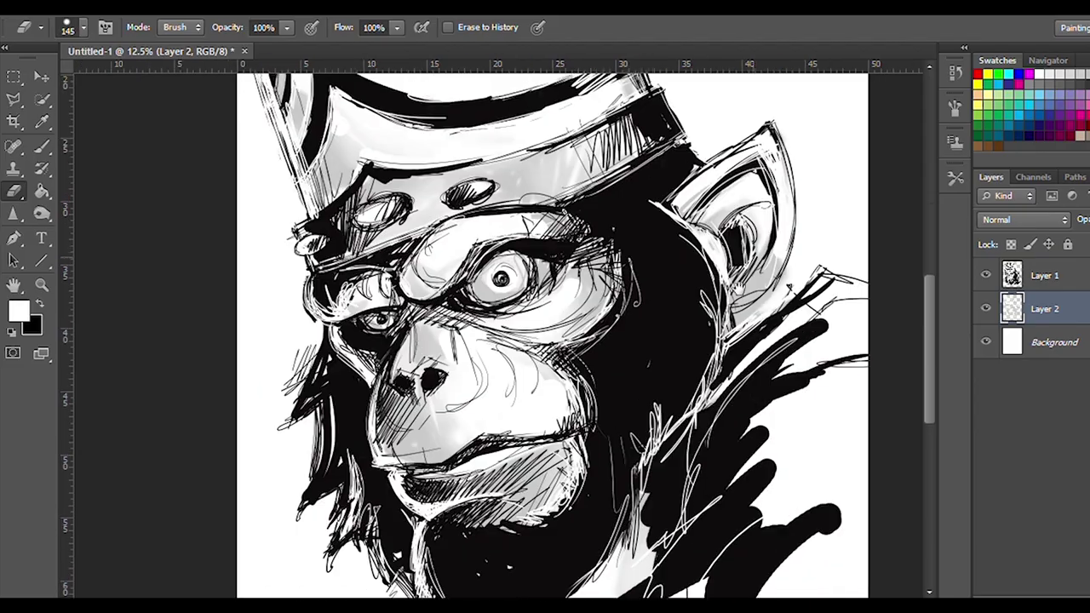
{"action": "left_click_drag", "start_coordinate": [466, 448], "coordinate": [422, 368]}
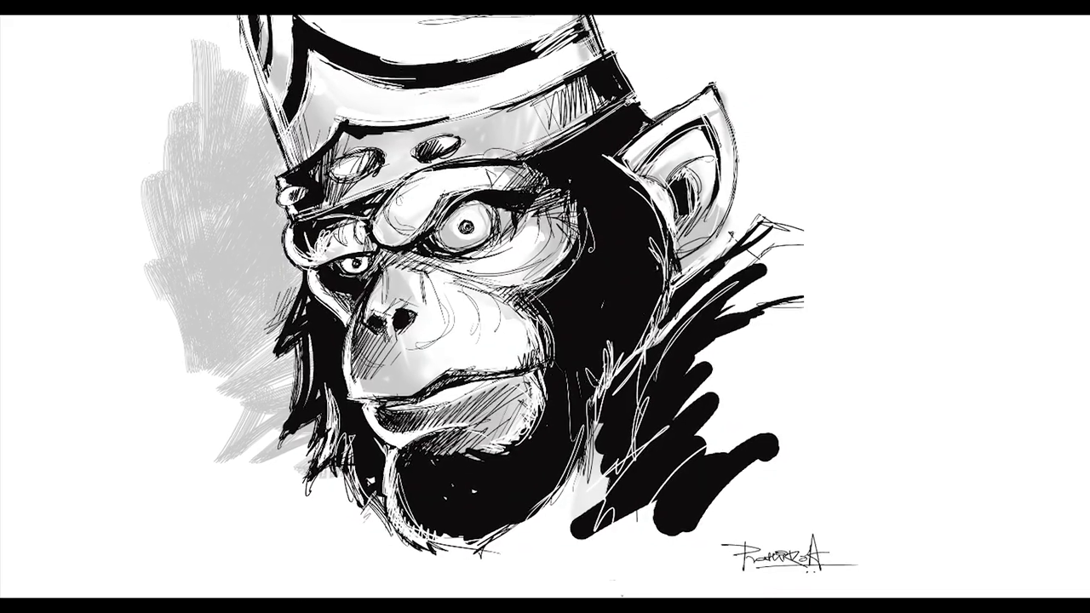